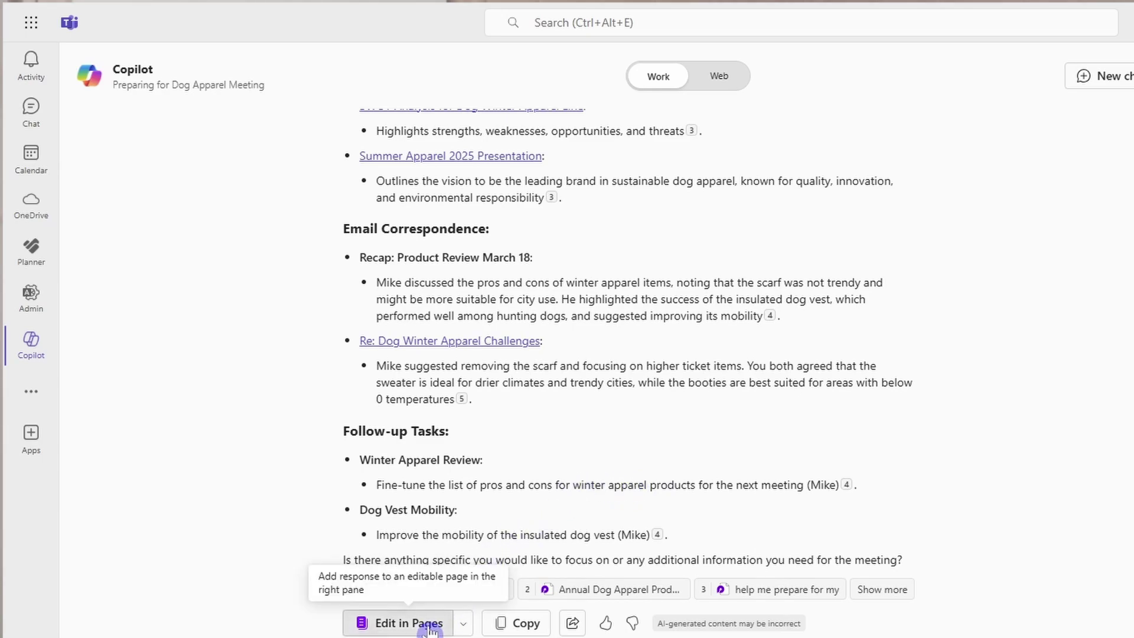
- Add the meeting-preparation response from Copilot to an editable page
left_click(430, 629)
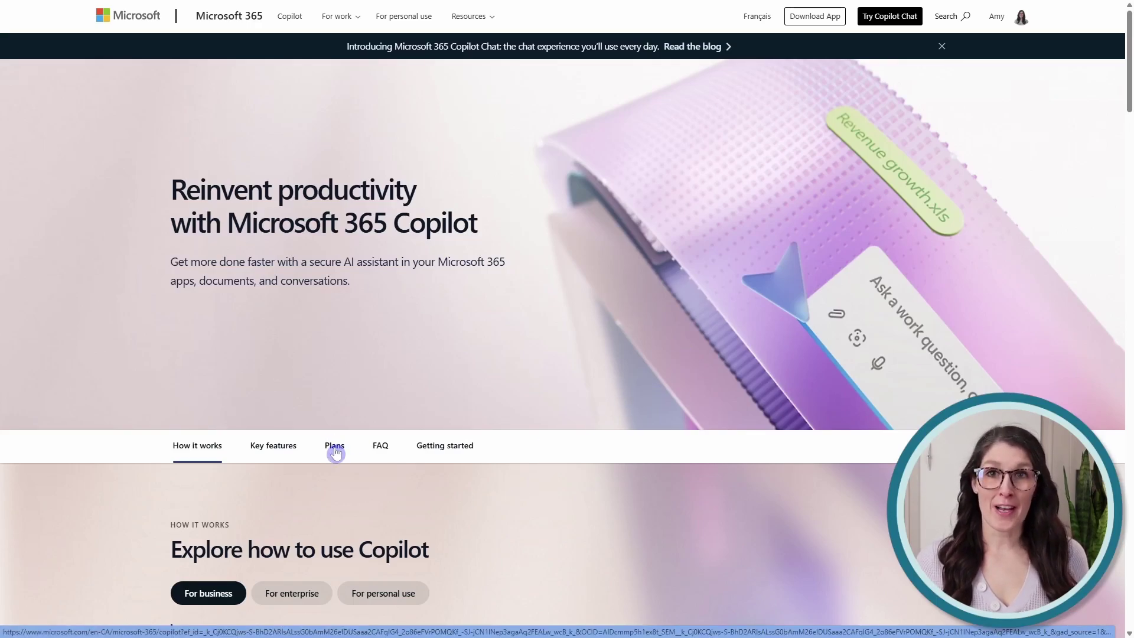
- Go to the Plans section of the Microsoft 365 Copilot website
left_click(335, 448)
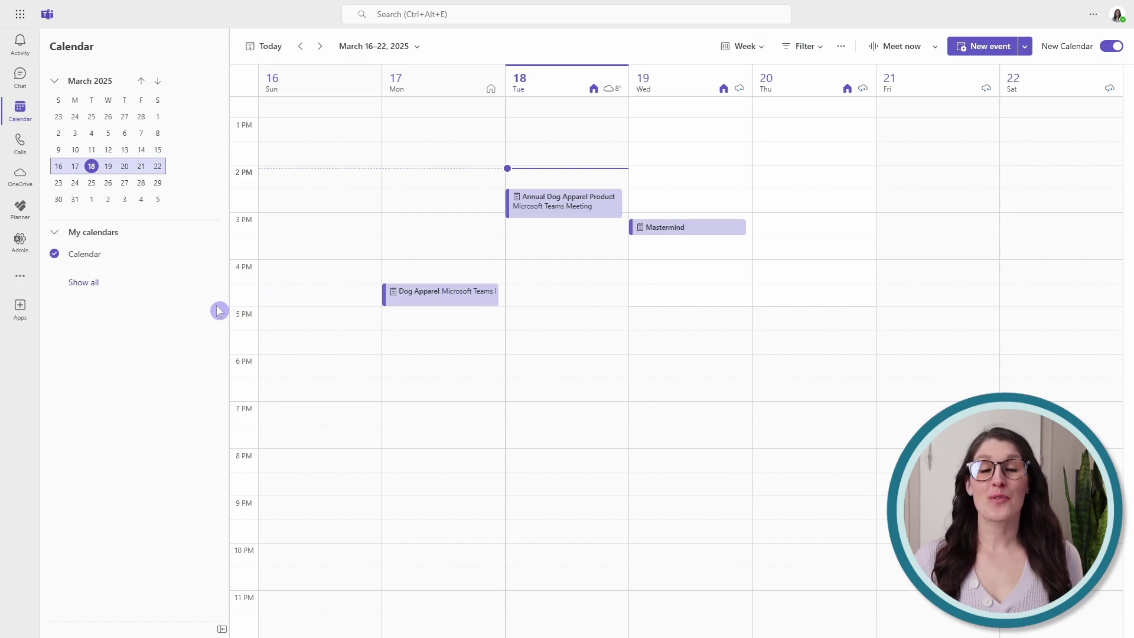
- Open the Copilot app in Teams and pin it to the app bar
left_click(28, 274)
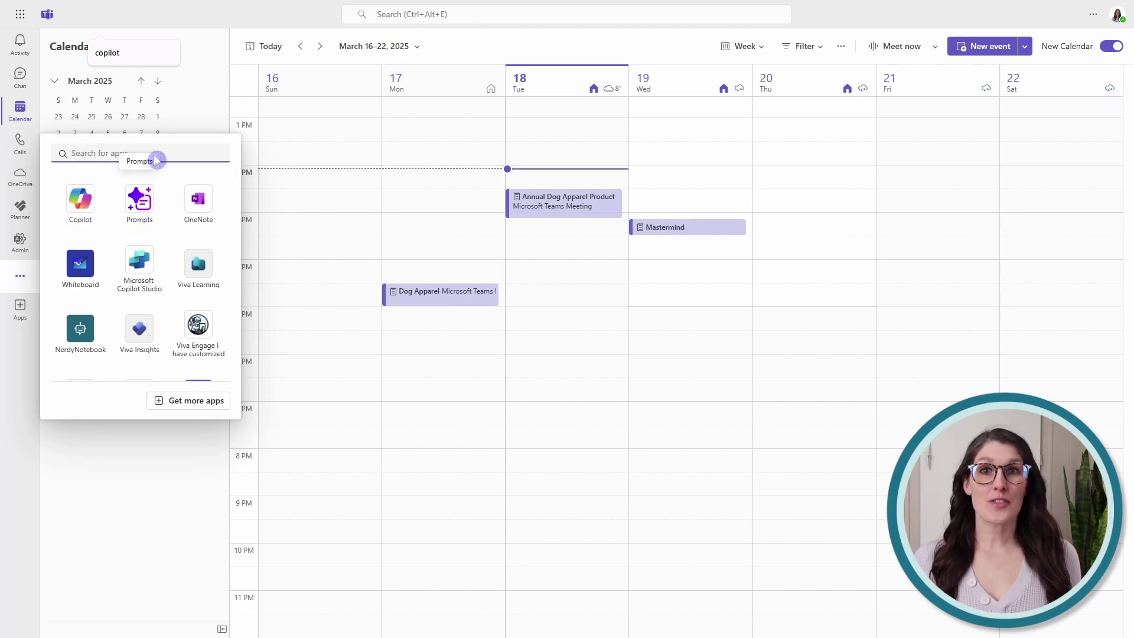
left_click(93, 207)
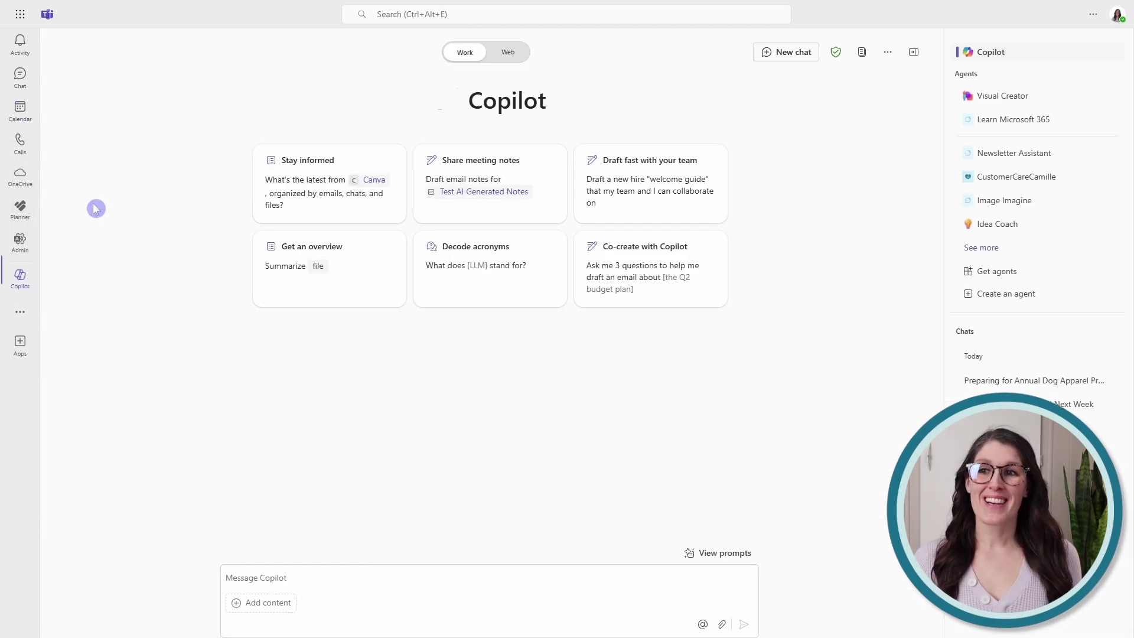
right_click(33, 283)
left_click(86, 306)
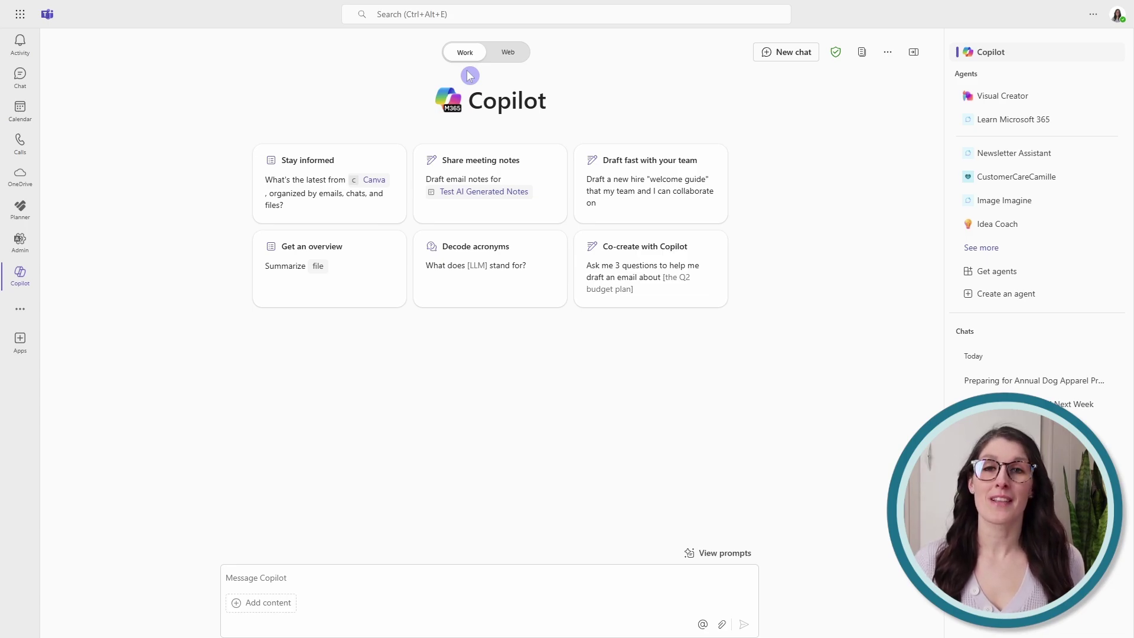
- Ask Copilot "what meetings do I have tomorrow"
left_click(339, 576)
type("what meetings do I have tomorrow")
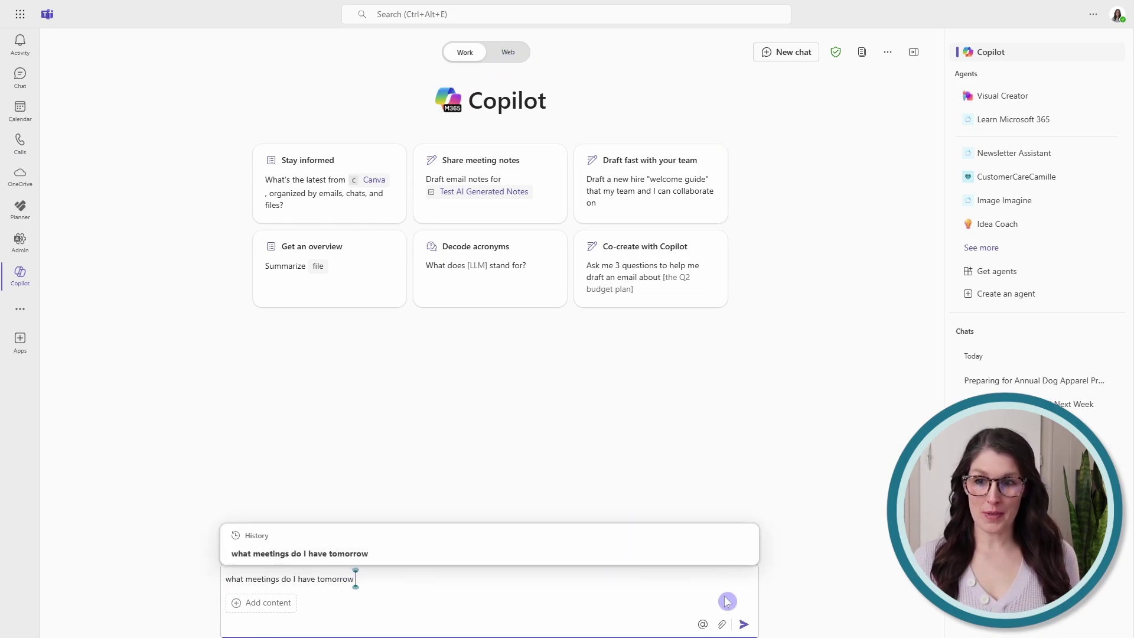
key("Return")
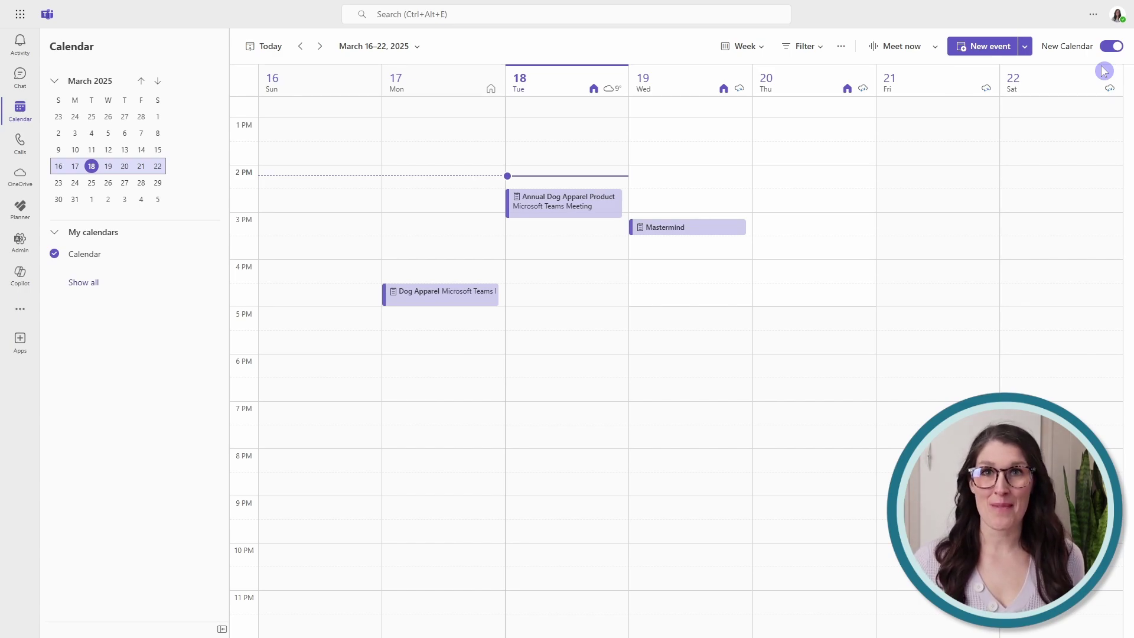
- Create a new channel meeting titled "Annual Dog Apparel Product Review" and turn on AI-generated notes
left_click(1027, 51)
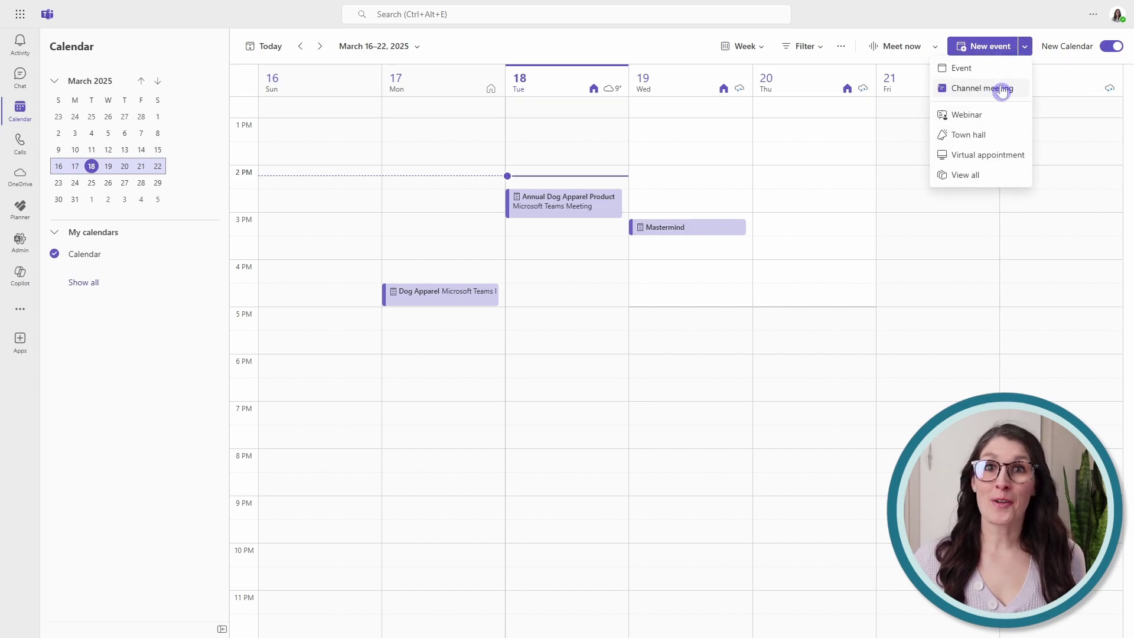
left_click(1002, 90)
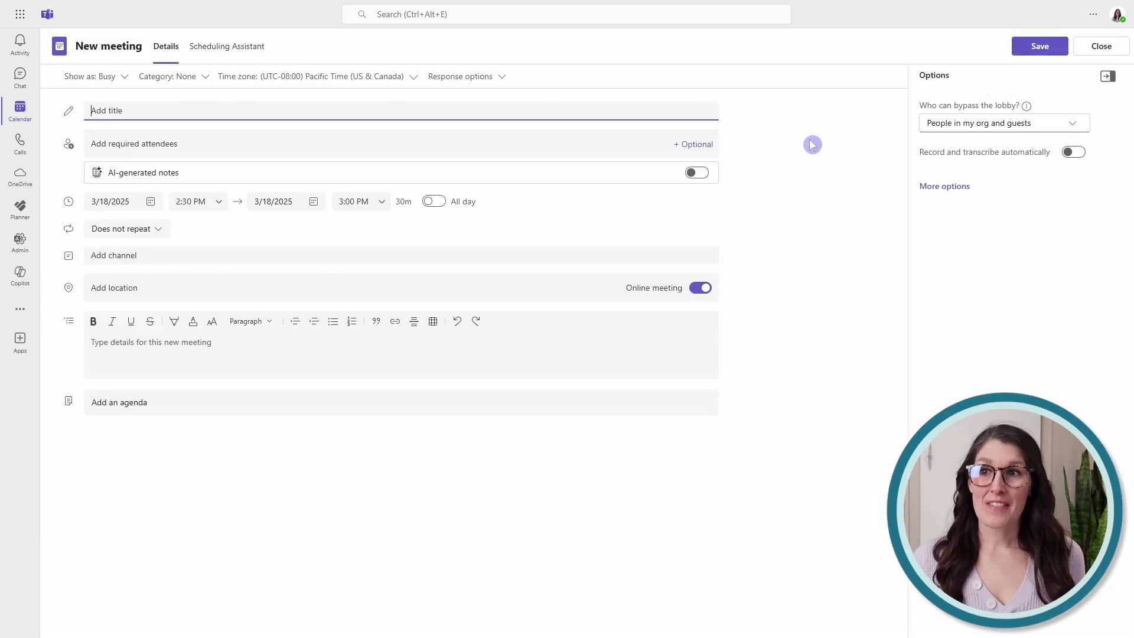
type("Annual Dog Apparel Product Review")
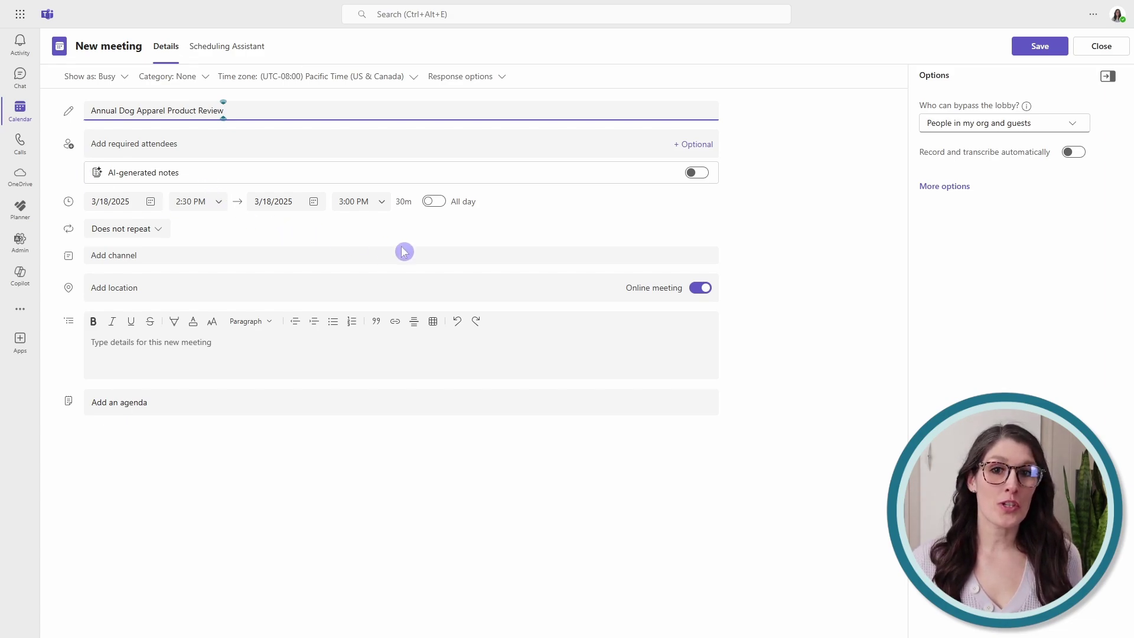
left_click(700, 175)
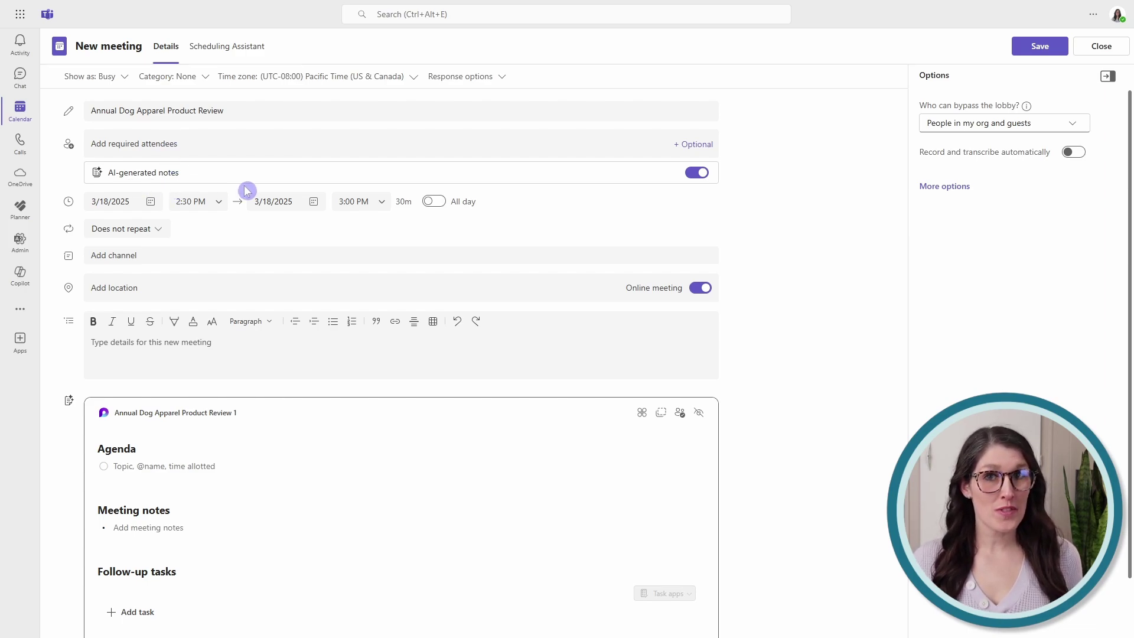
- Under Agenda, enter the Copilot draft prompt "Brainstorm three key agenda points for our meeting about the Annual Dog Apparel Product Review"
scroll(677, 551, "down", 1)
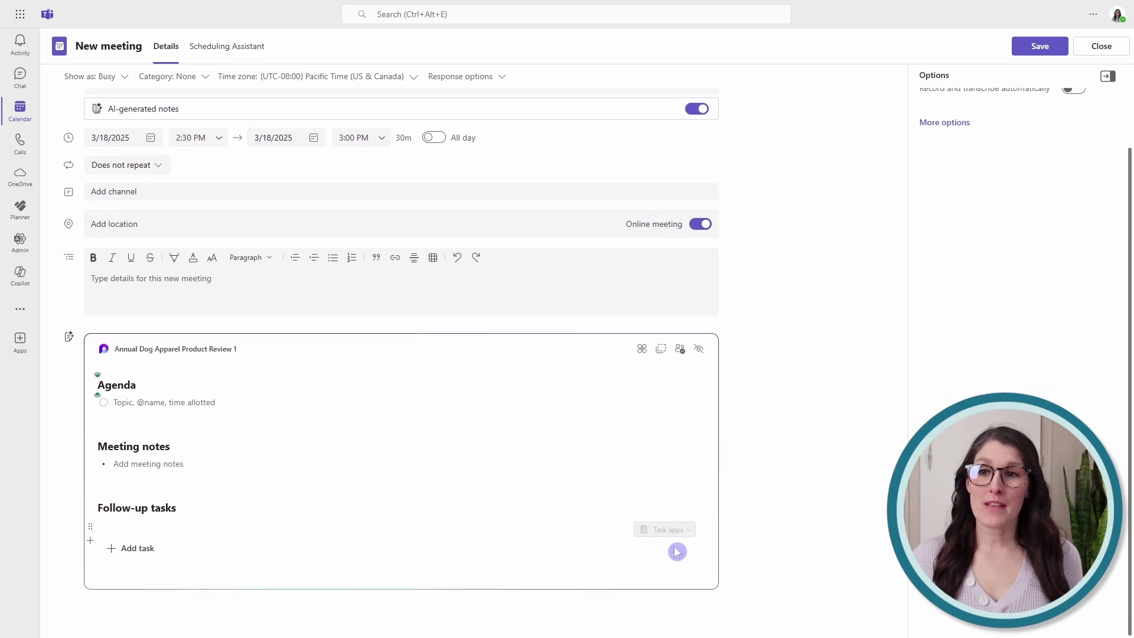
left_click(197, 404)
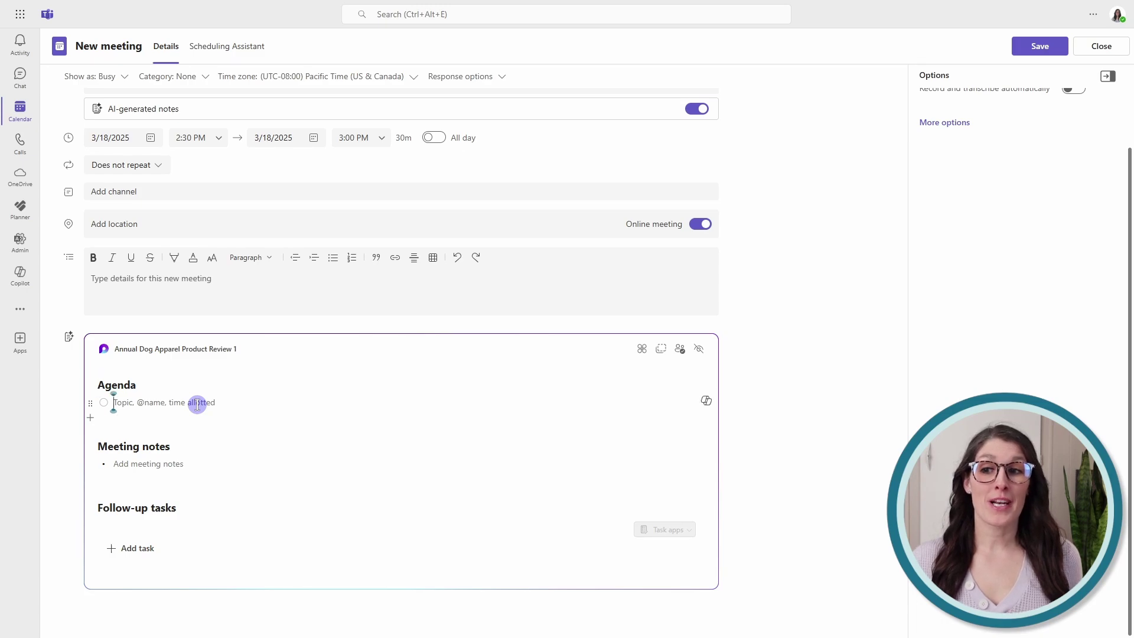
left_click(145, 420)
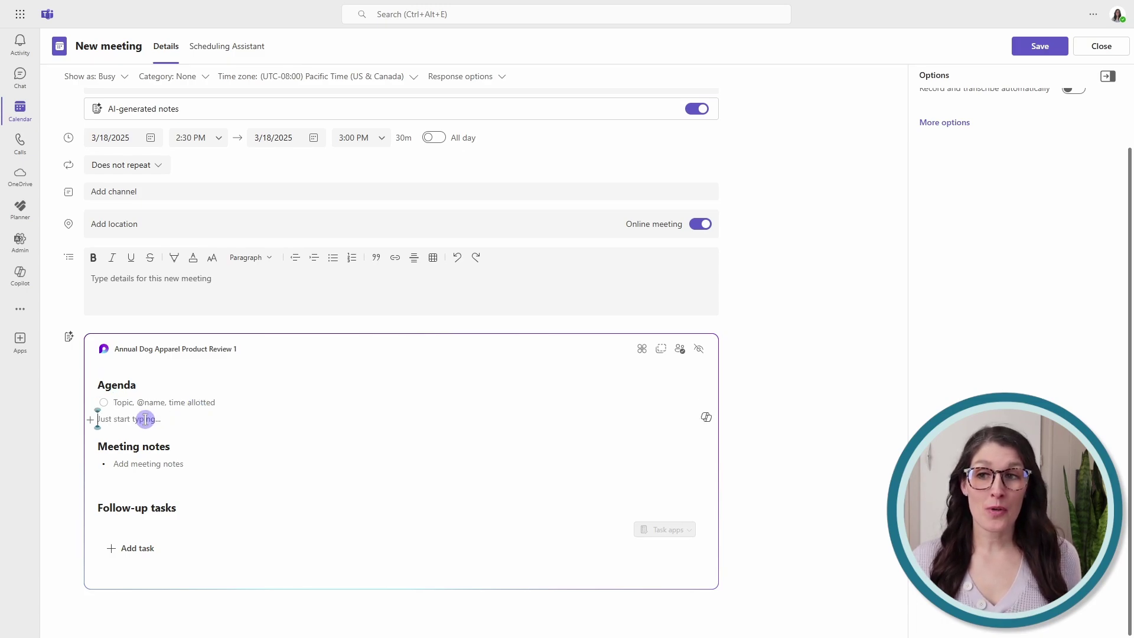
left_click(708, 421)
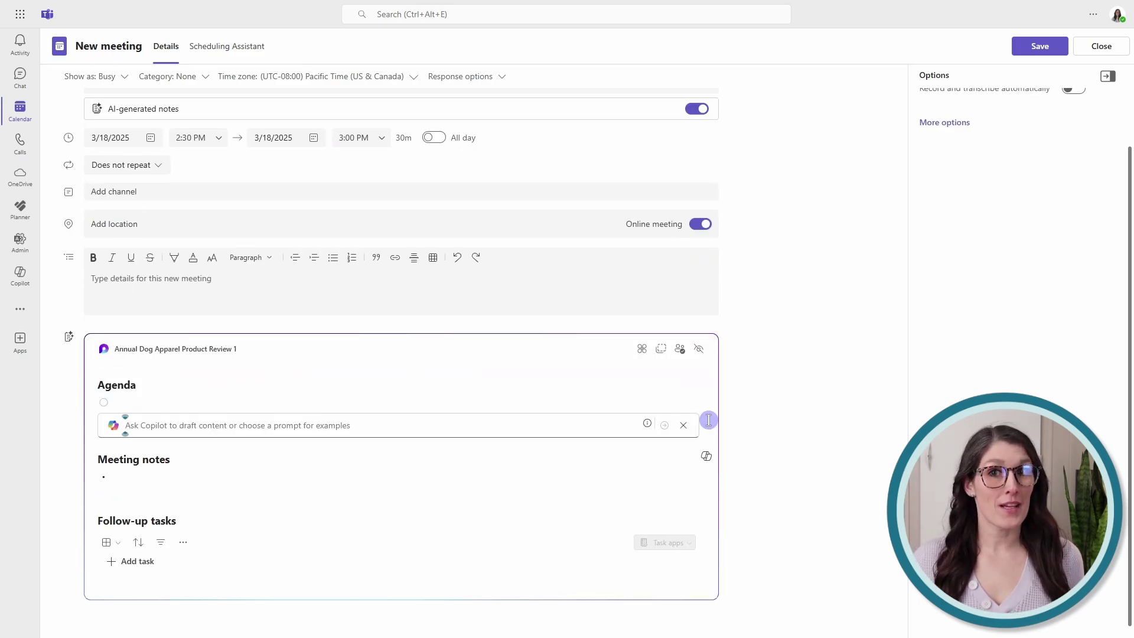
left_click(152, 425)
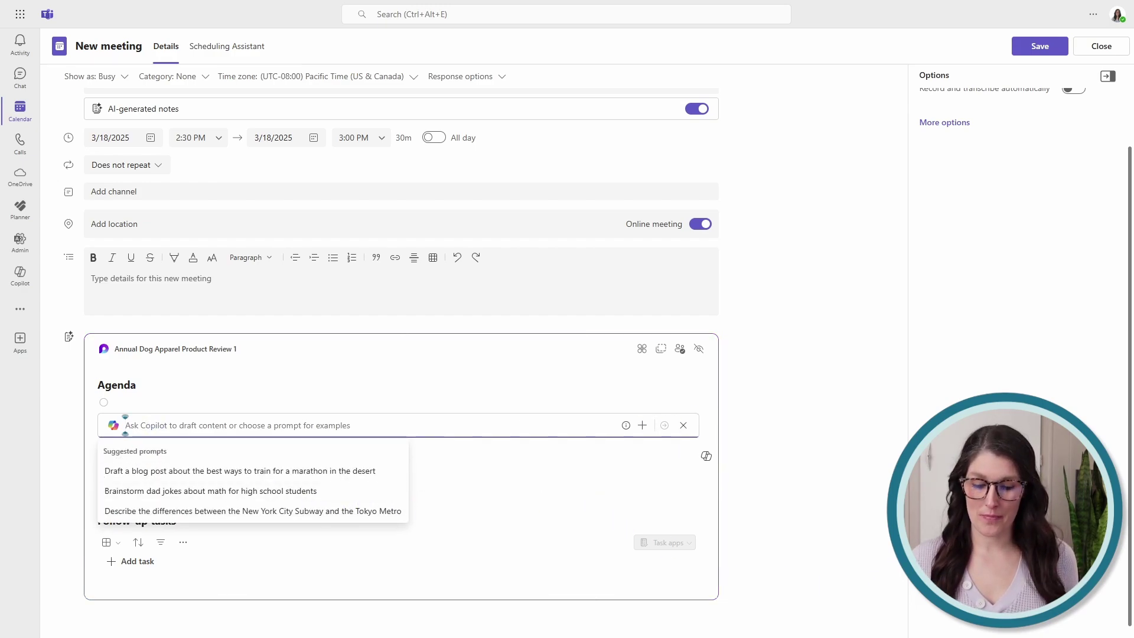
type("Brainstorm three key agenda points for our meeting about the Annual Dog Apparel Product Review")
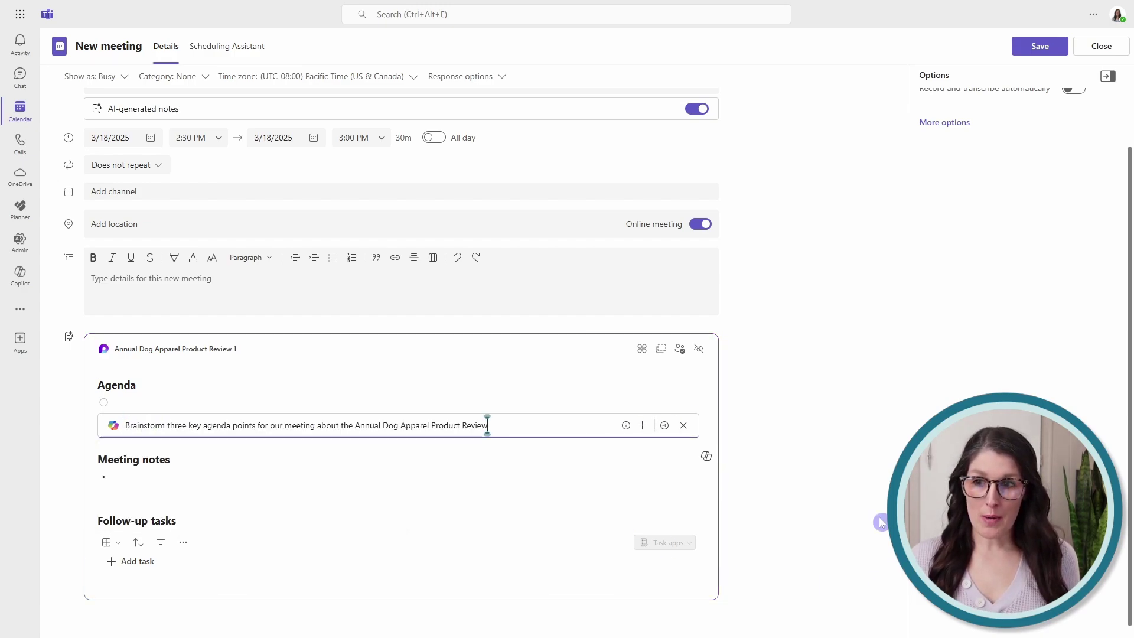
left_click(642, 427)
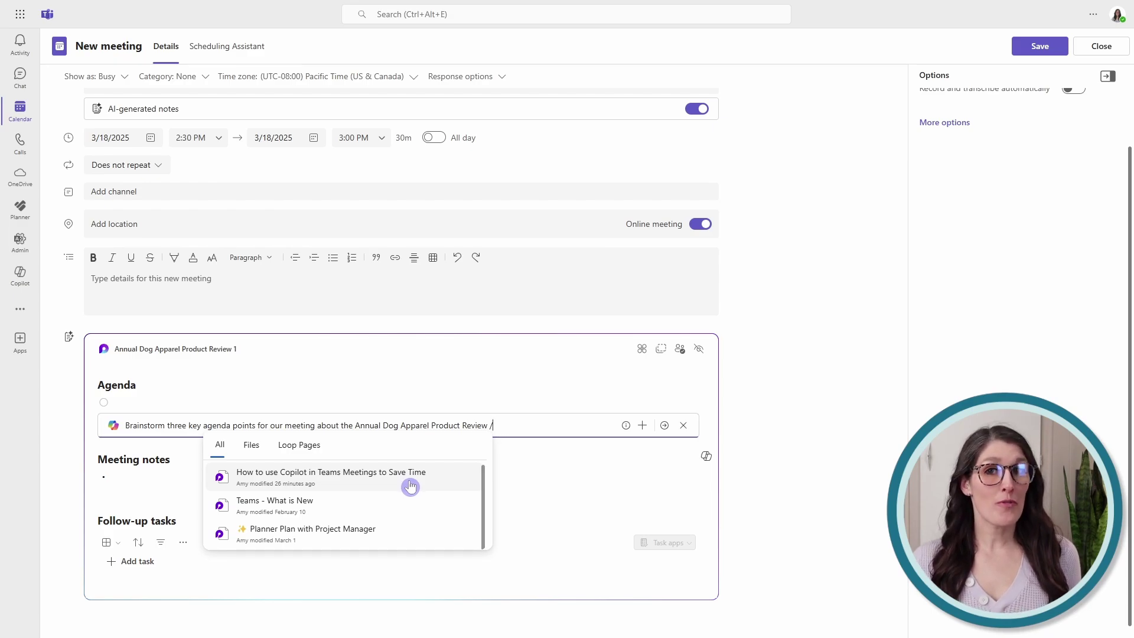
left_click(536, 425)
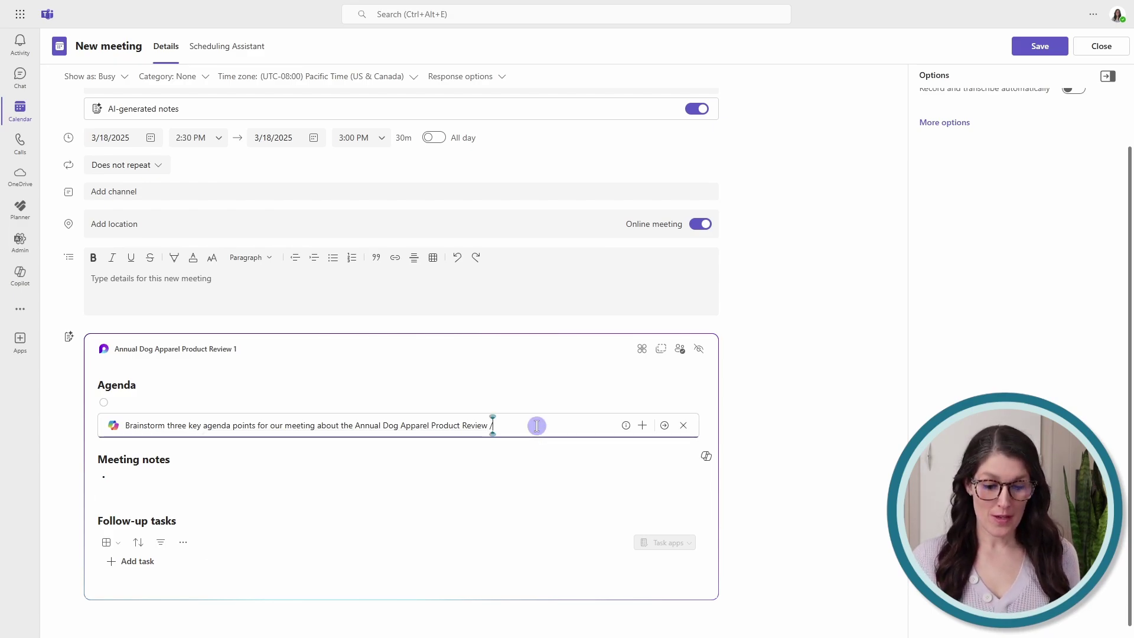
key("BackSpace")
key("BackSpace")
- Generate the agenda points from the entered prompt and close the Copilot rewrite box
key("Return")
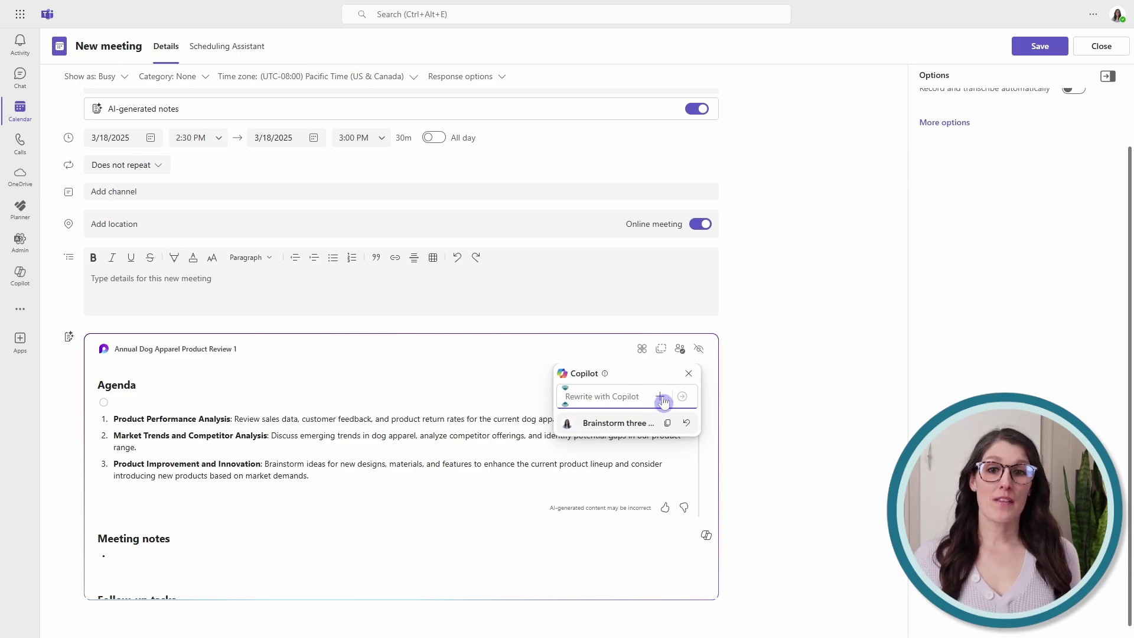
left_click(687, 375)
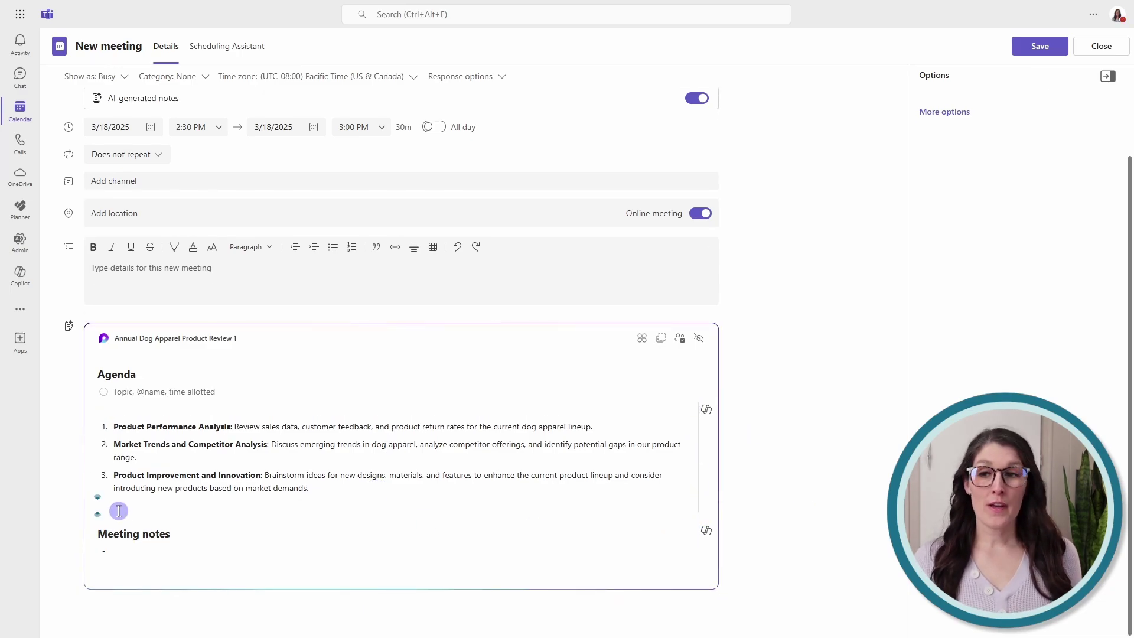
- Place the three generated agenda points directly under the Agenda heading and delete the original Copilot block
left_click_drag(90, 498, 79, 423)
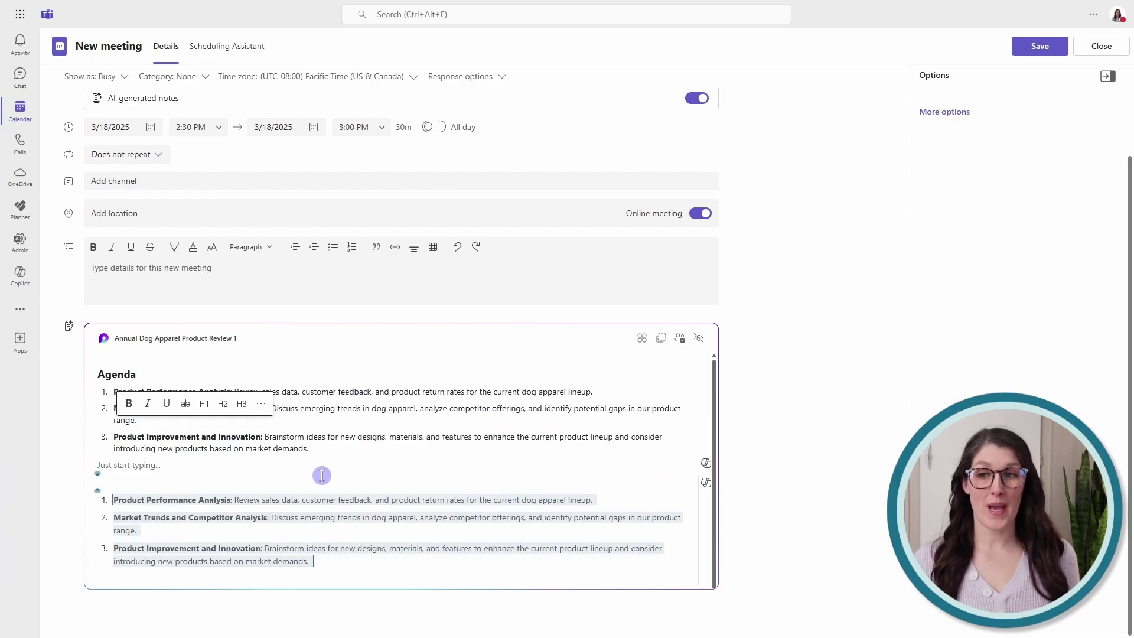
left_click(108, 465)
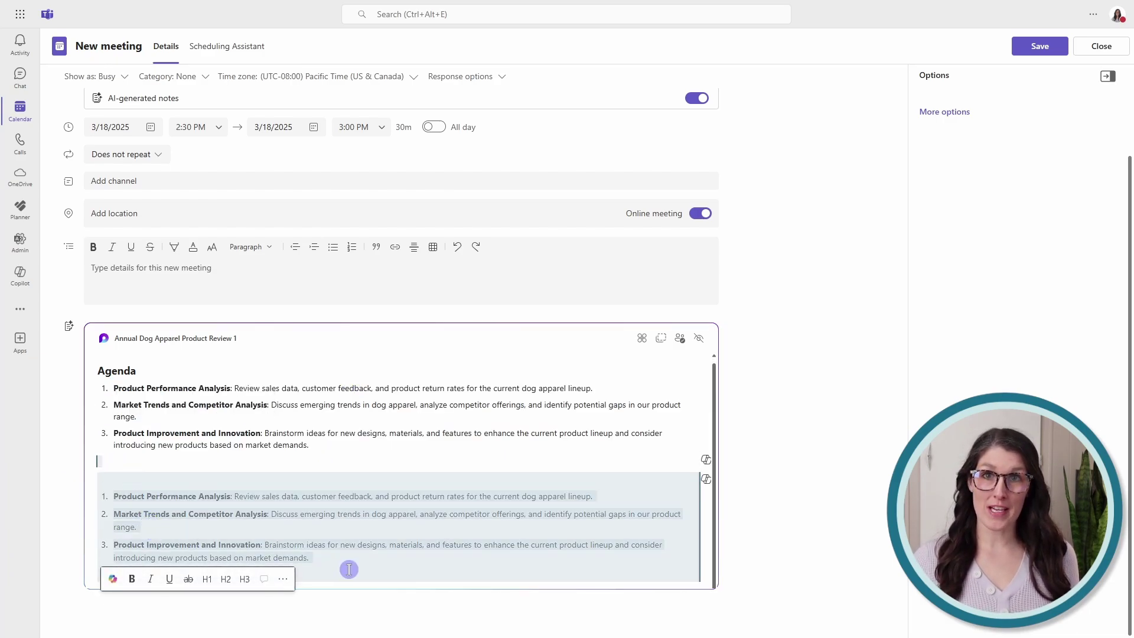
key("Delete")
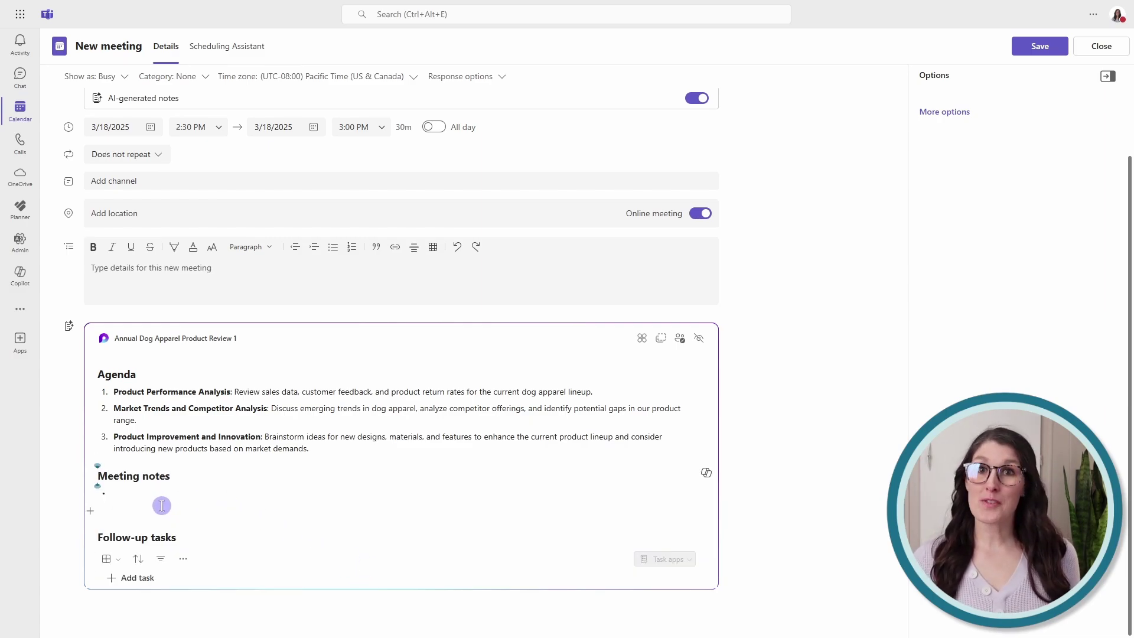
- Convert the three numbered agenda points into a checklist
left_click_drag(329, 451, 107, 392)
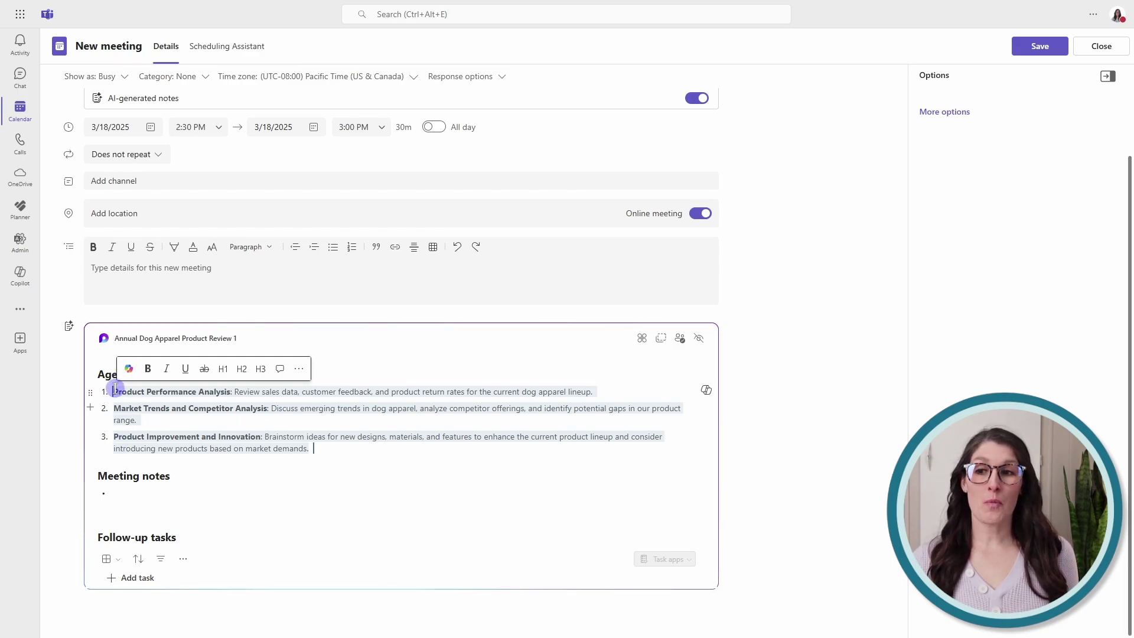
left_click(298, 369)
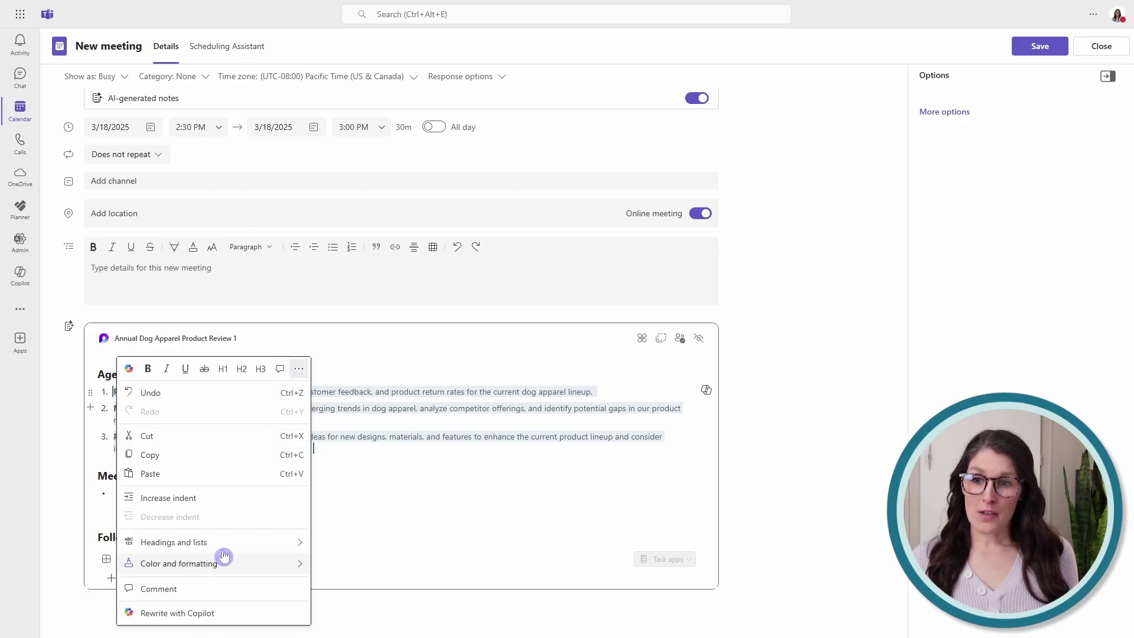
mouse_move(226, 541)
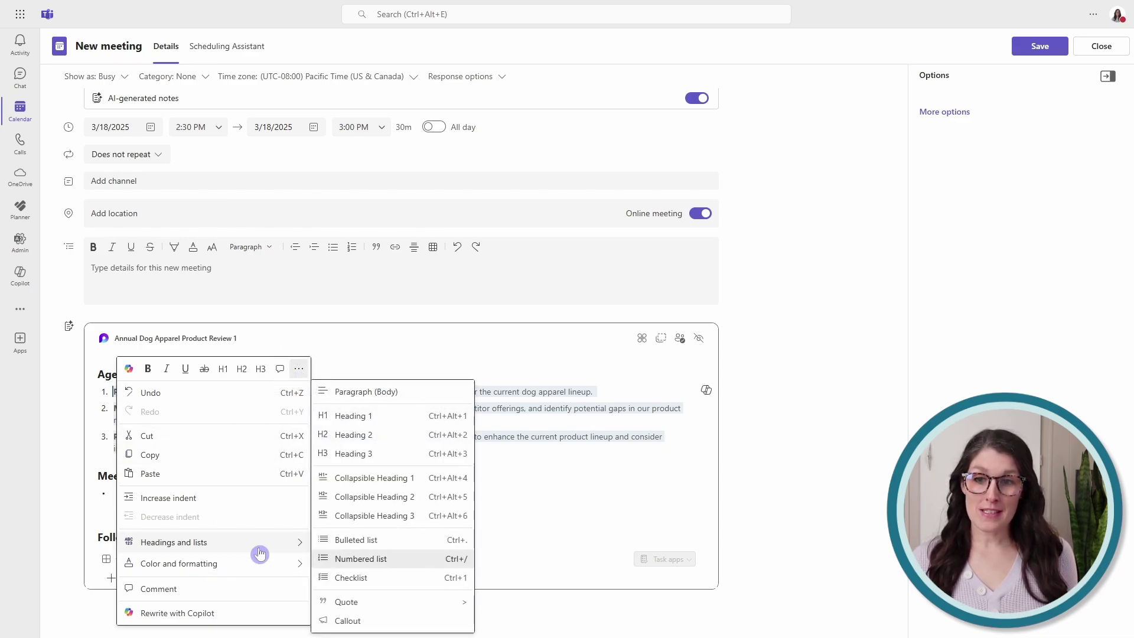
left_click(376, 579)
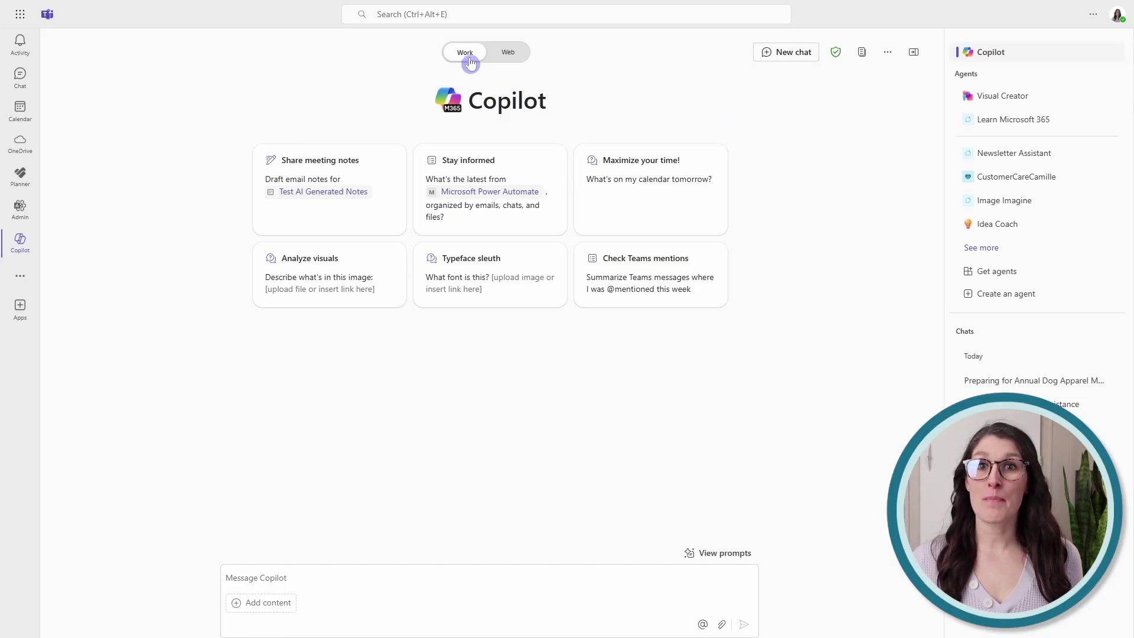
- Ask Copilot in Work mode "help me prepare for my next meeting"
left_click(655, 574)
type("help me prepare for my next meeting")
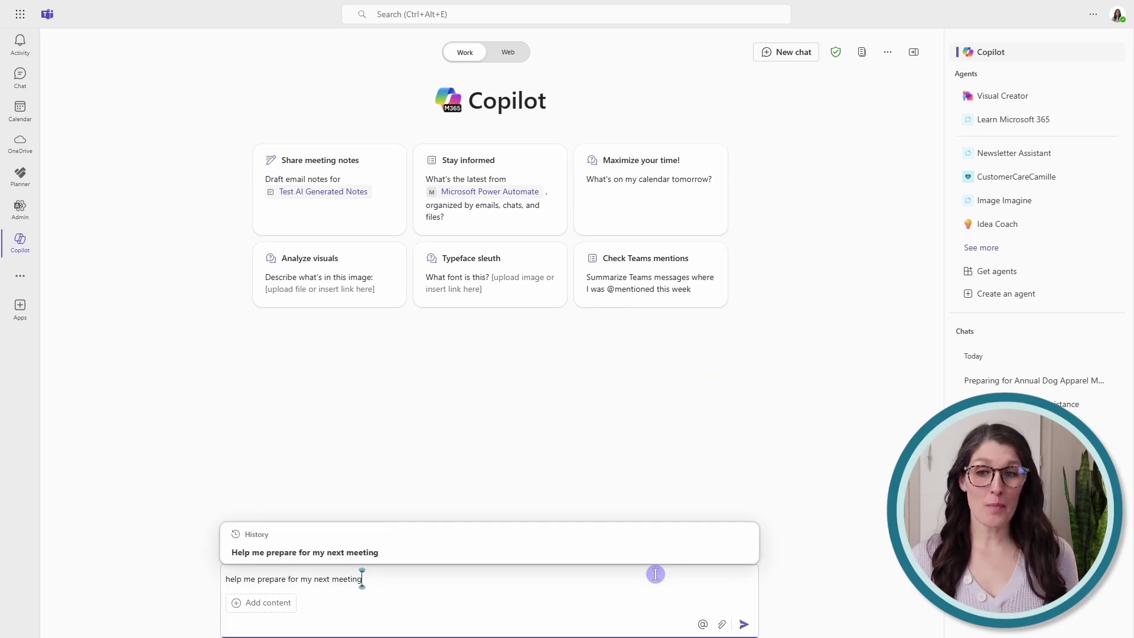
key("Return")
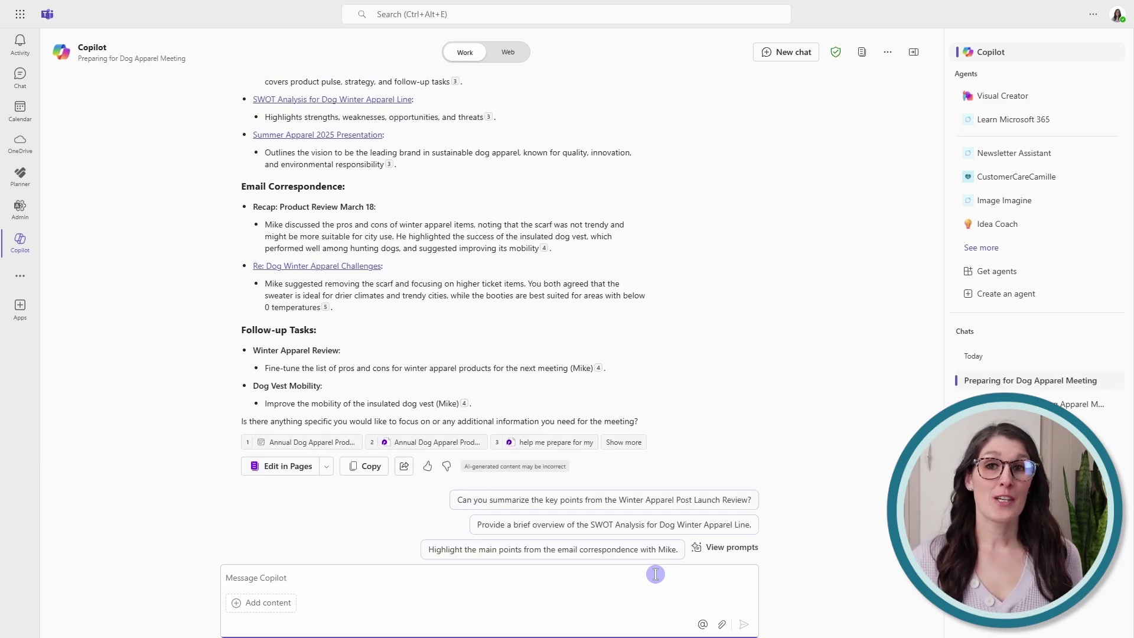
- Review the agenda, documents, emails and follow-up tasks in the response, and open it as an editable page
scroll(749, 381, "up", 5)
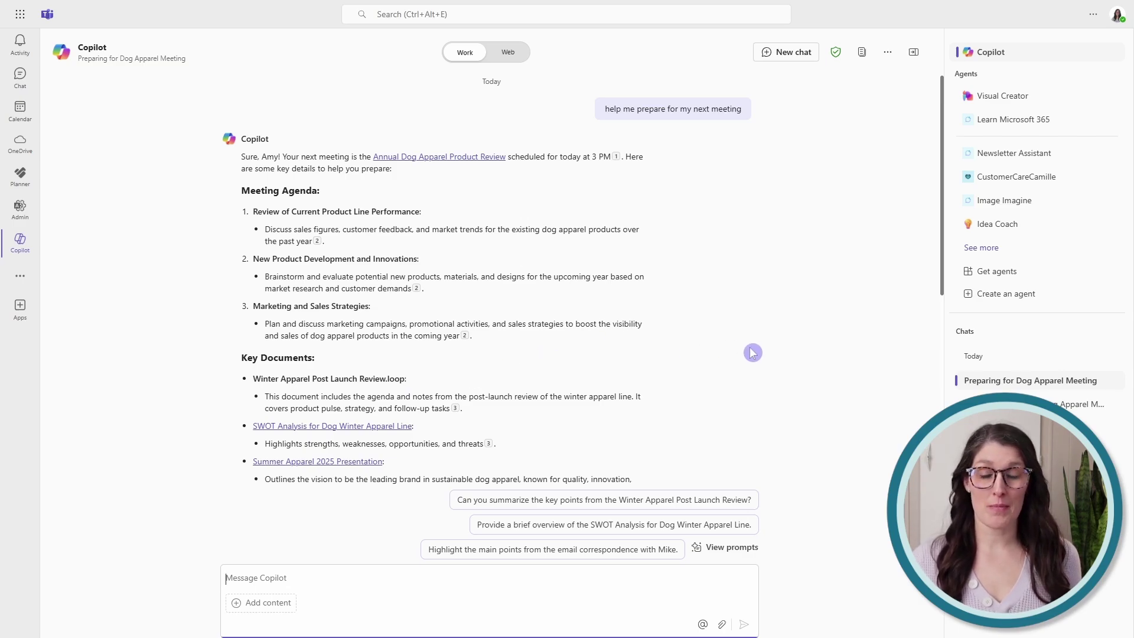
scroll(753, 352, "down", 2)
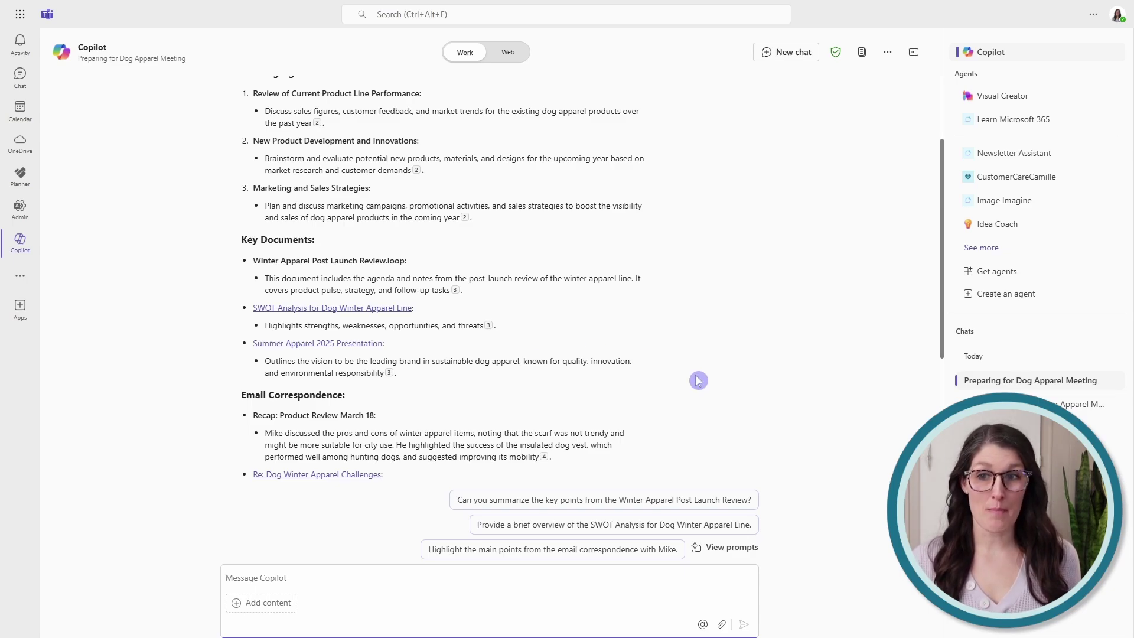
scroll(732, 378, "down", 2)
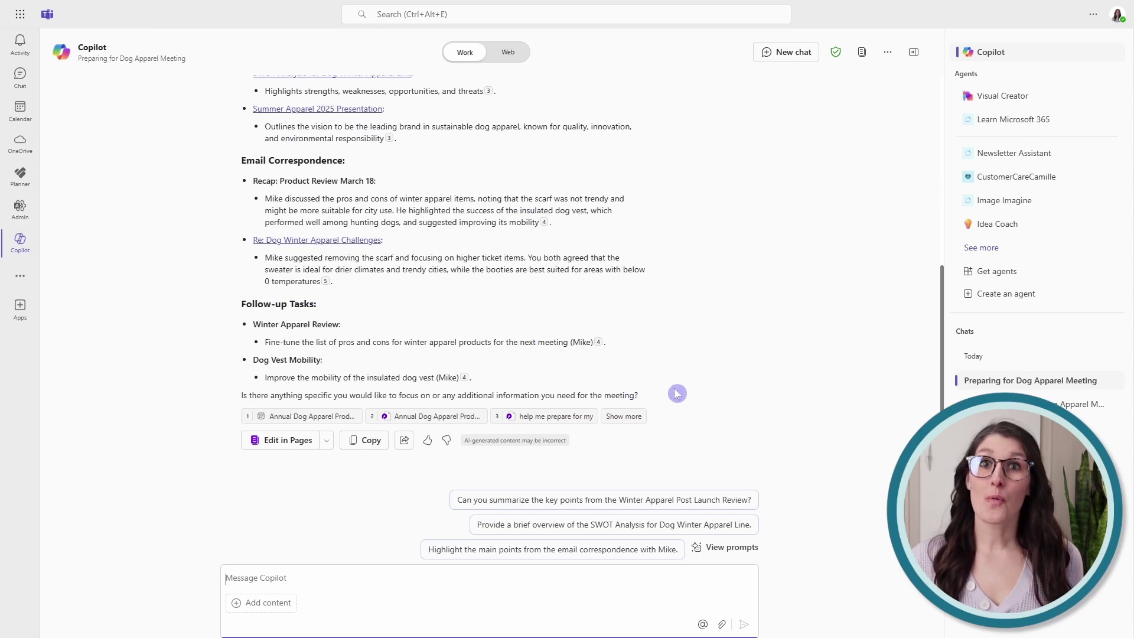
left_click(302, 447)
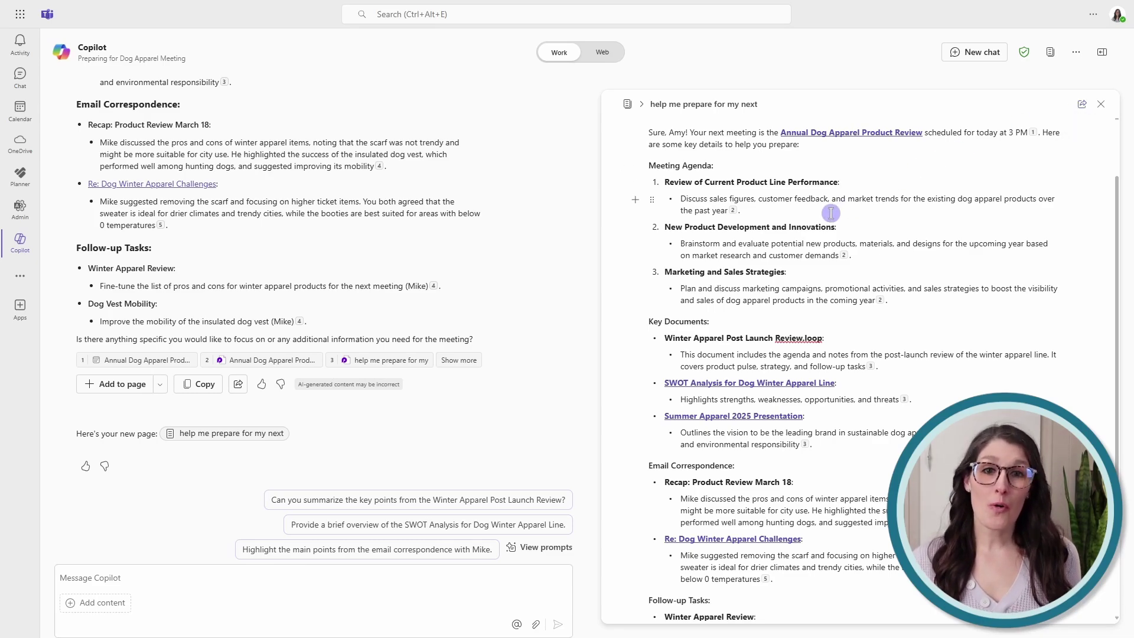
- Mention the colleague at the end of the first meeting agenda point and share the page with them, including a notification
left_click(769, 212)
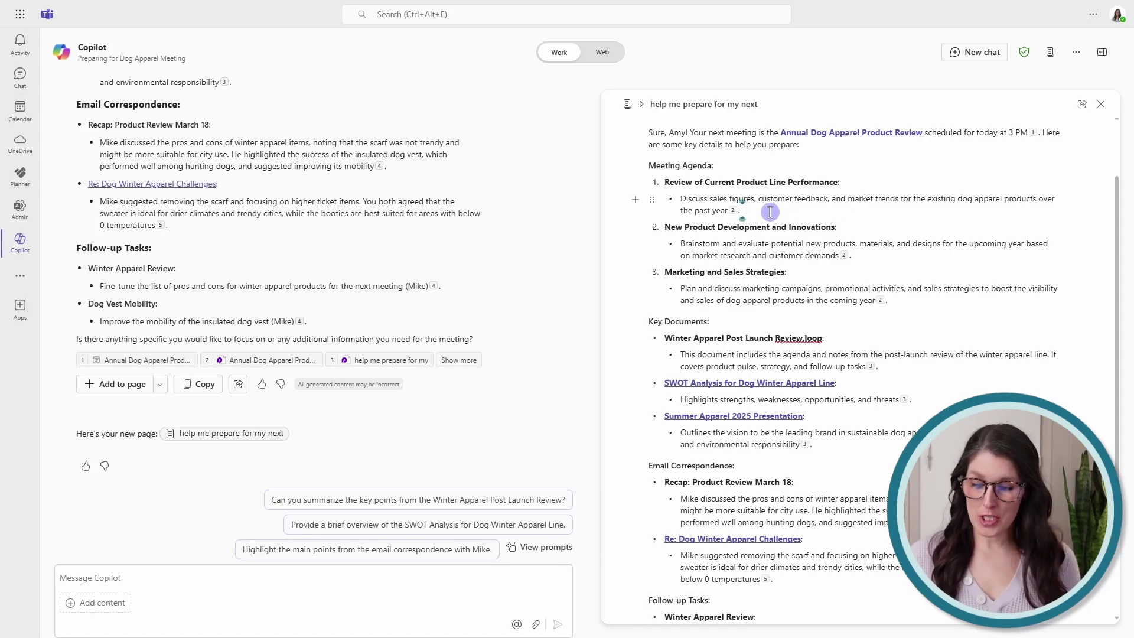
type("@mik")
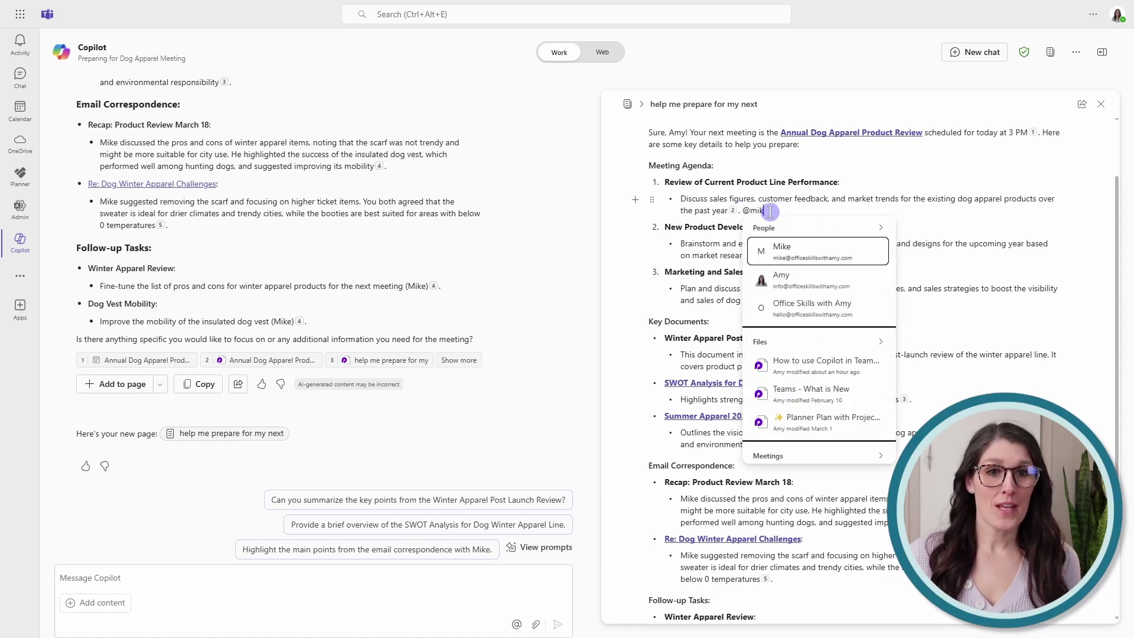
type("e")
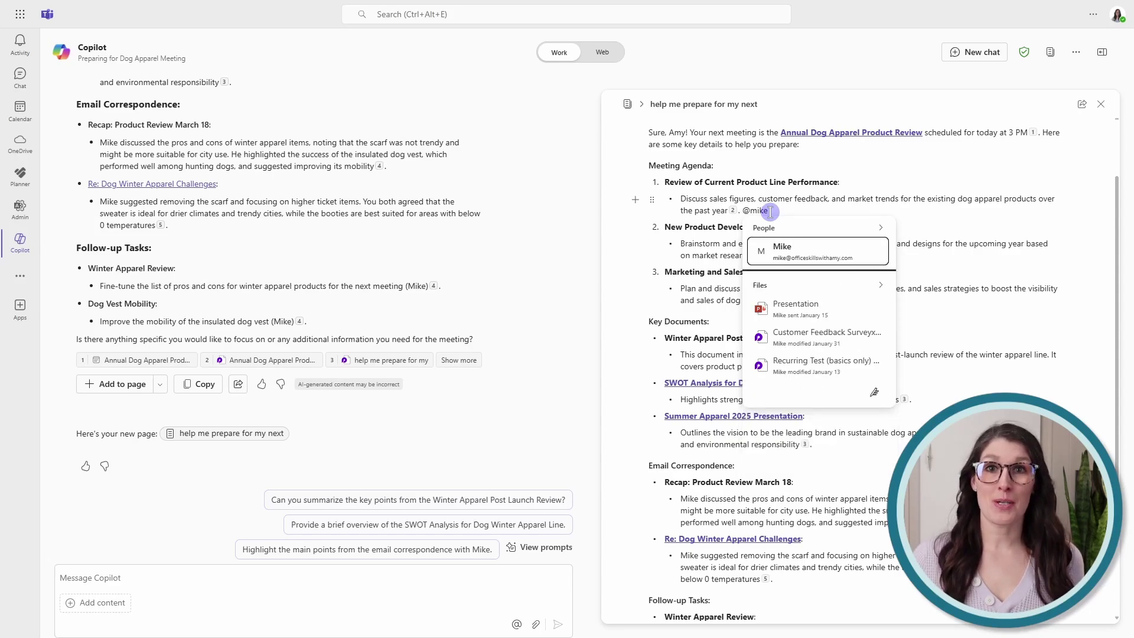
left_click(768, 252)
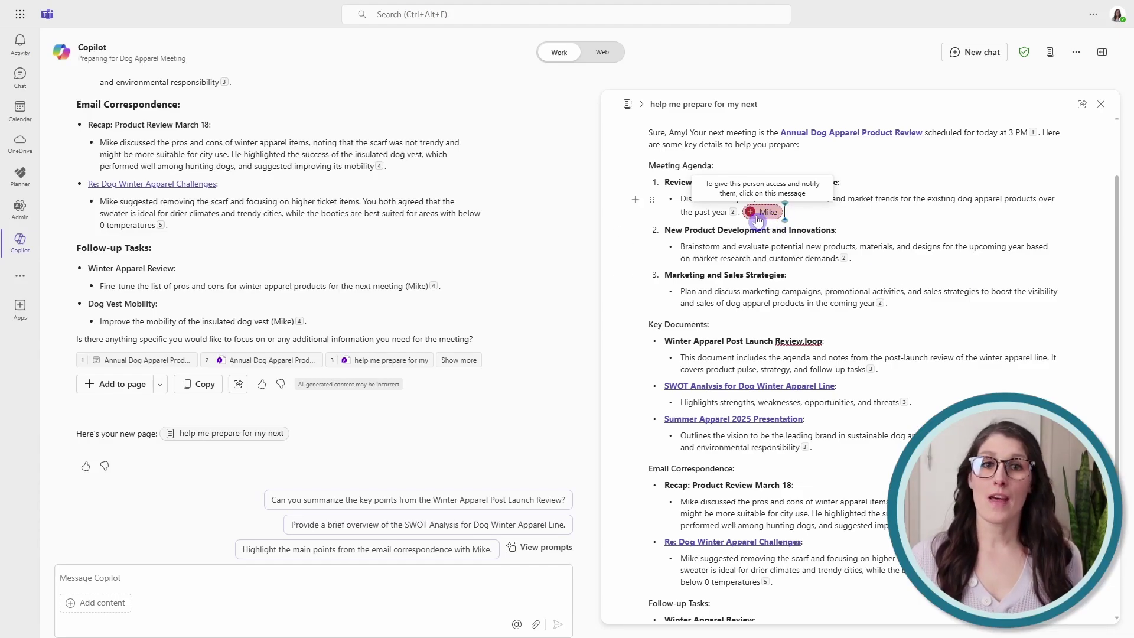
left_click(755, 217)
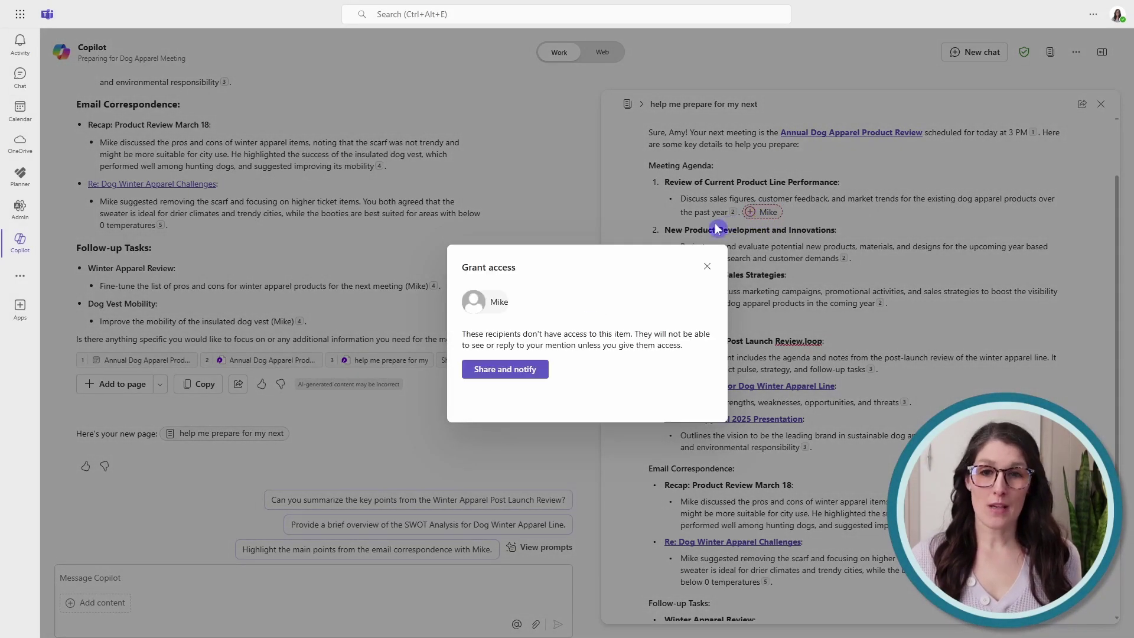
left_click(511, 377)
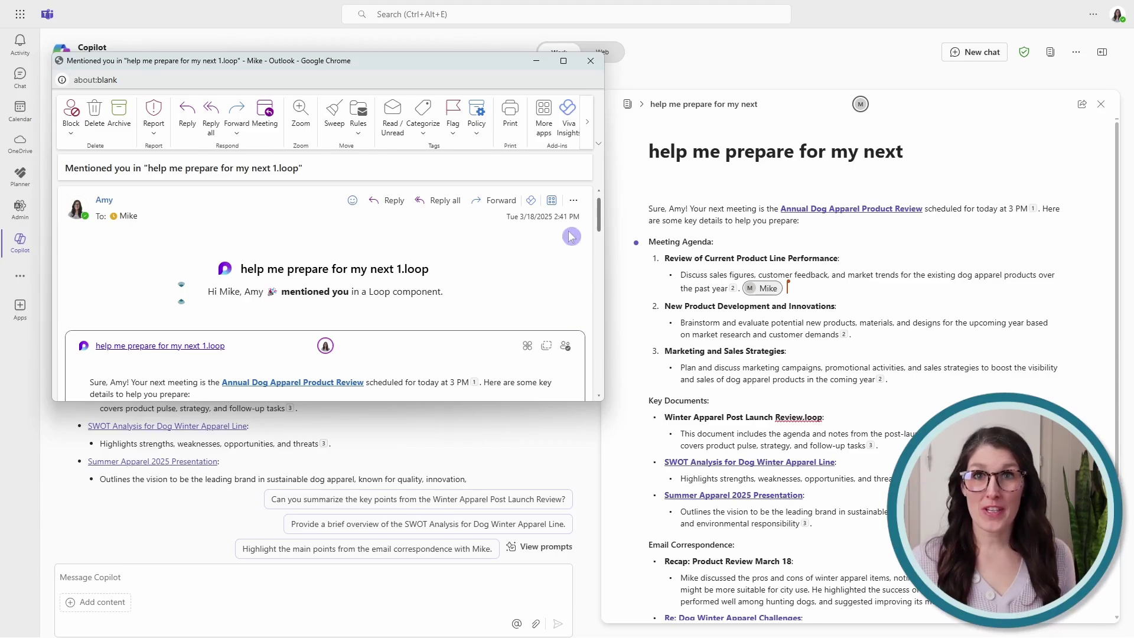
- In the page embedded in the colleague's notification email, add the word "Collaboration" after the mention
scroll(507, 308, "down", 1)
scroll(507, 307, "down", 3)
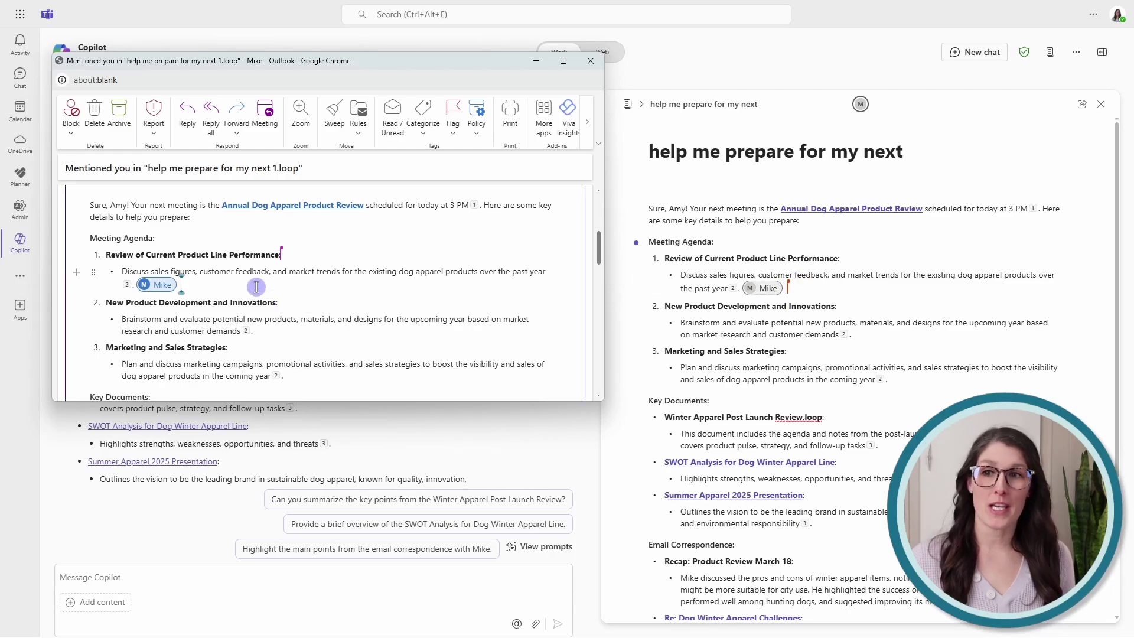
type("Collabo")
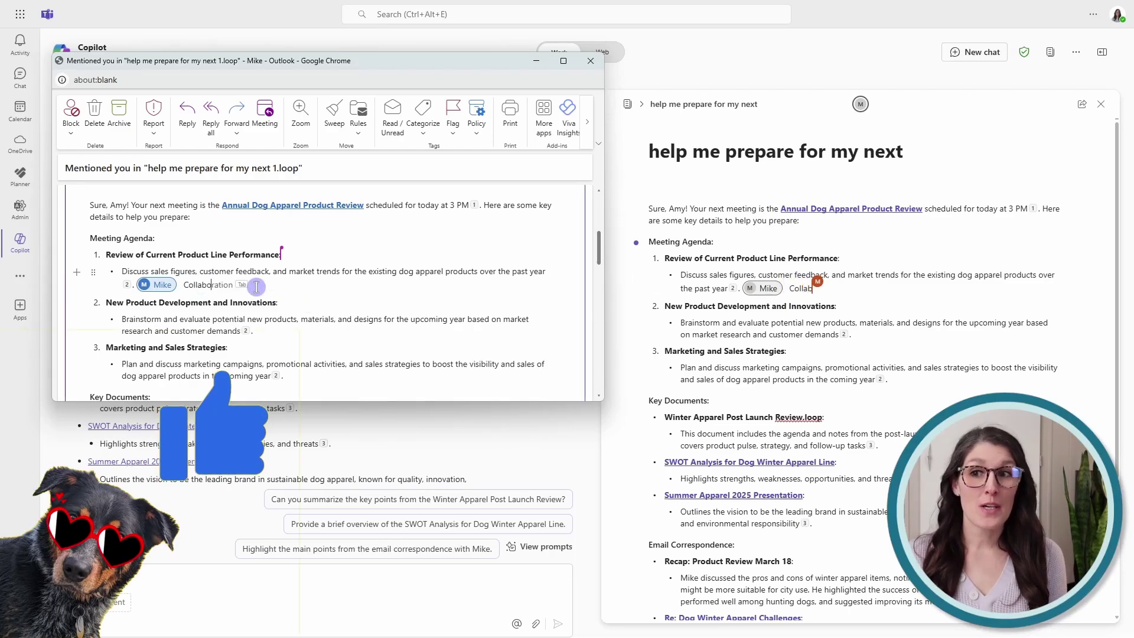
key("Tab")
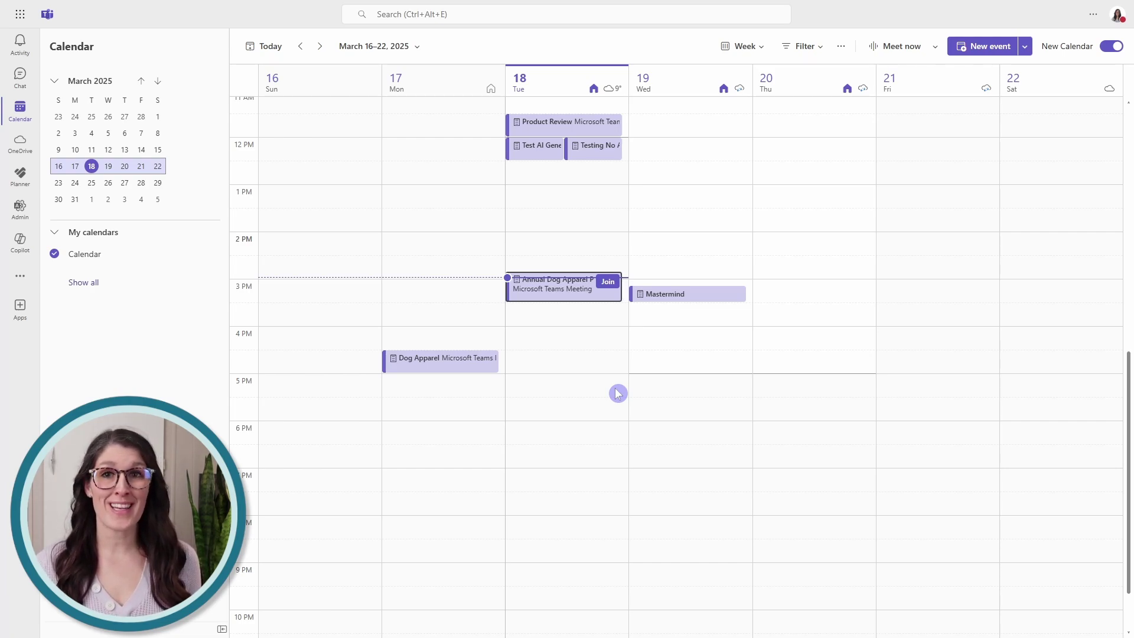
- Join the Annual Dog Apparel Product Review meeting from the calendar and dismiss the transcription notice
left_click(607, 285)
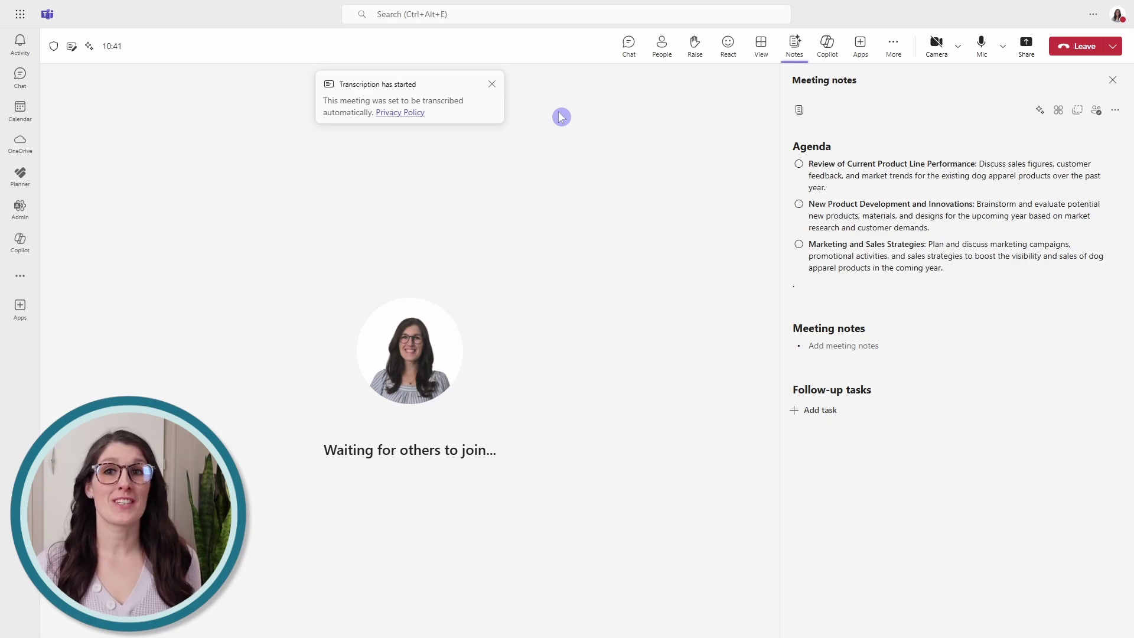
left_click(493, 89)
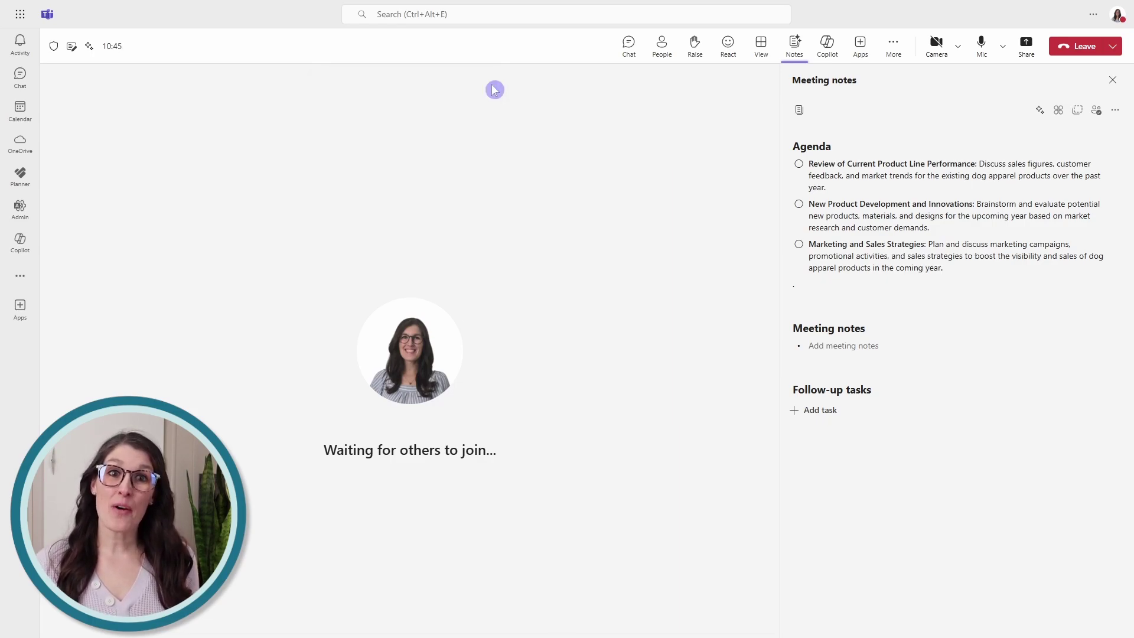
- Ask Copilot in the meeting to "generate a table of pros and cons of the products discussed so far"
left_click(826, 44)
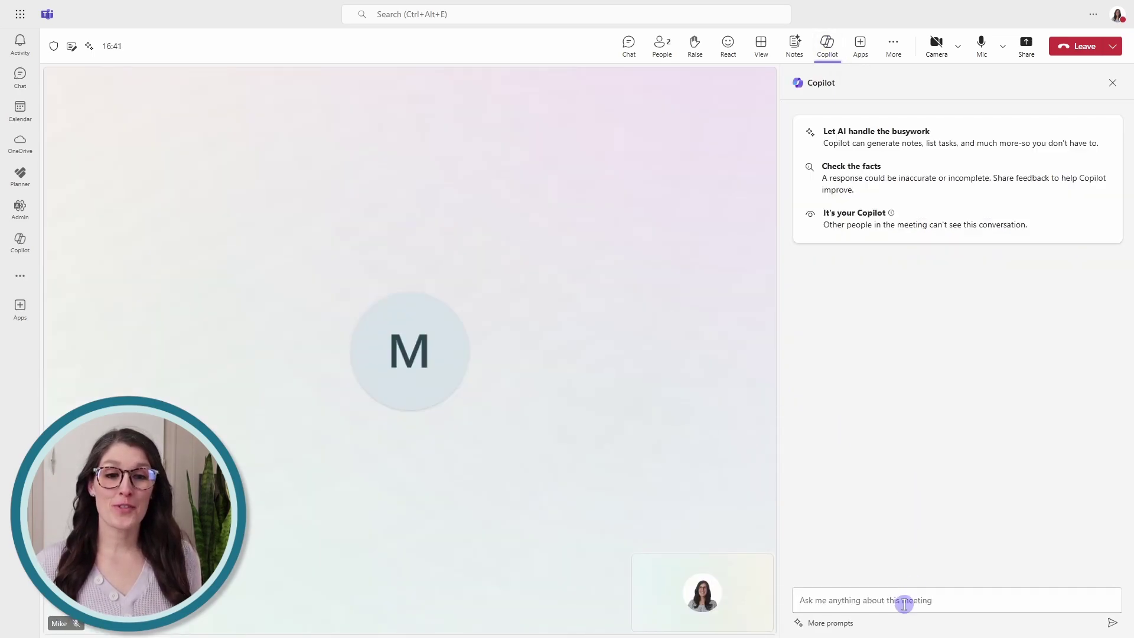
left_click(903, 602)
type("generate a table of pros and cons of the products discussed so far")
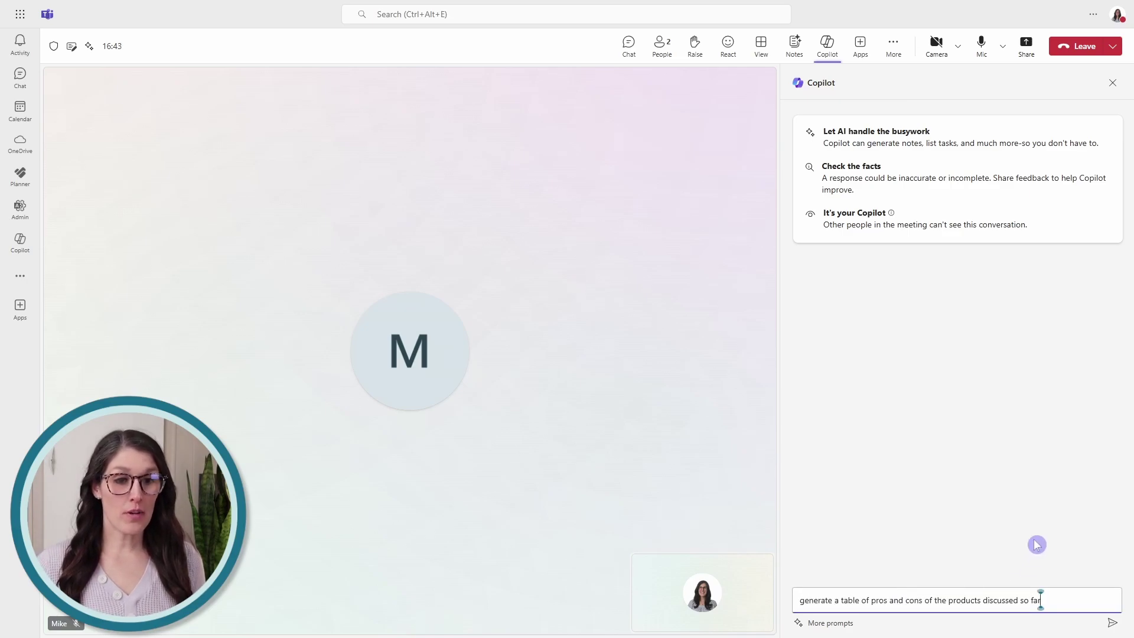
key("Return")
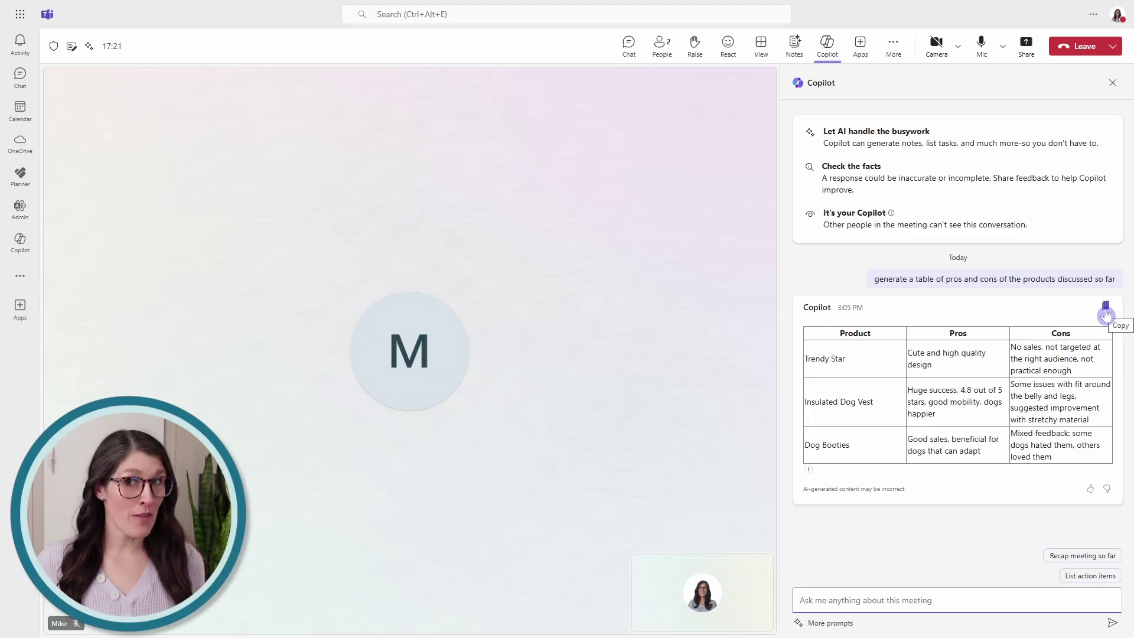
- Copy Copilot's pros and cons table and paste it into a new meeting chat message
left_click(1106, 313)
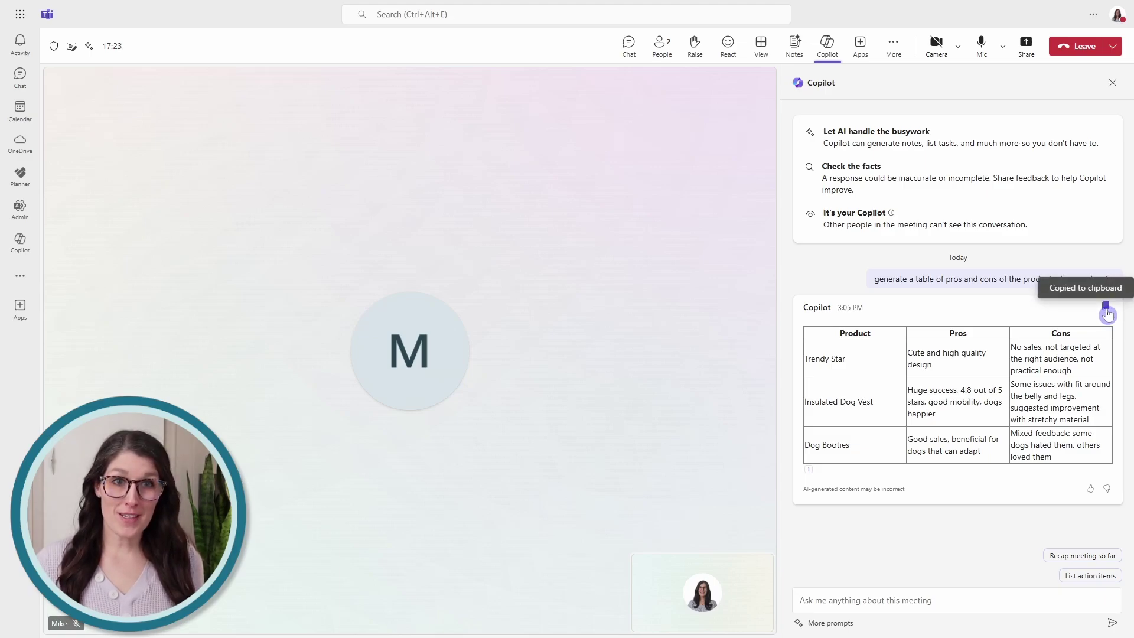
left_click(629, 44)
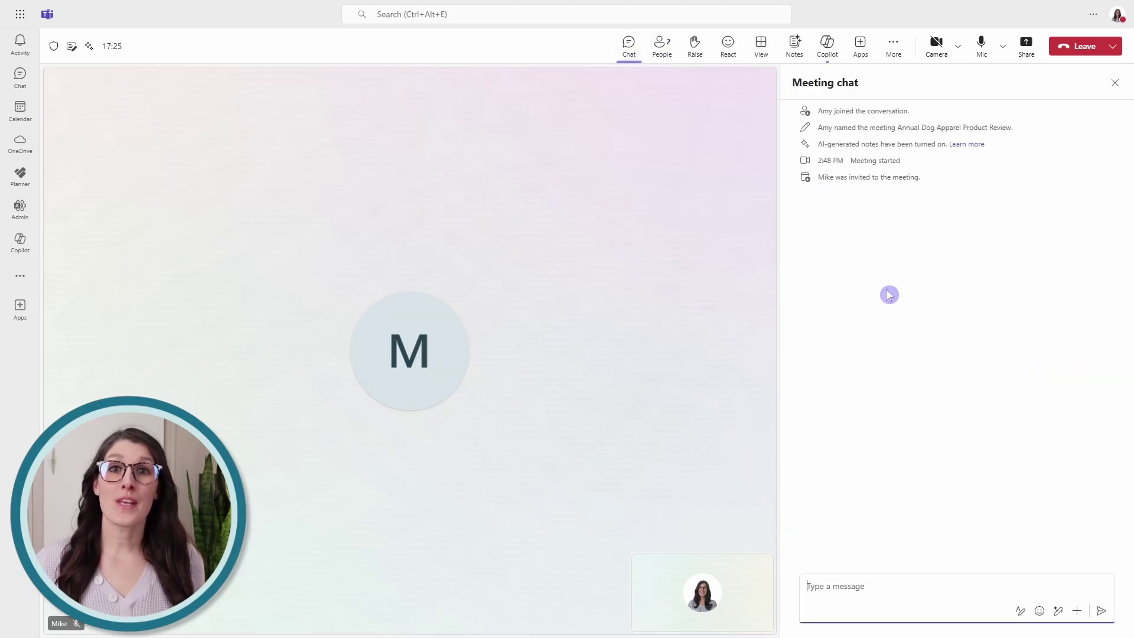
key("ctrl+v")
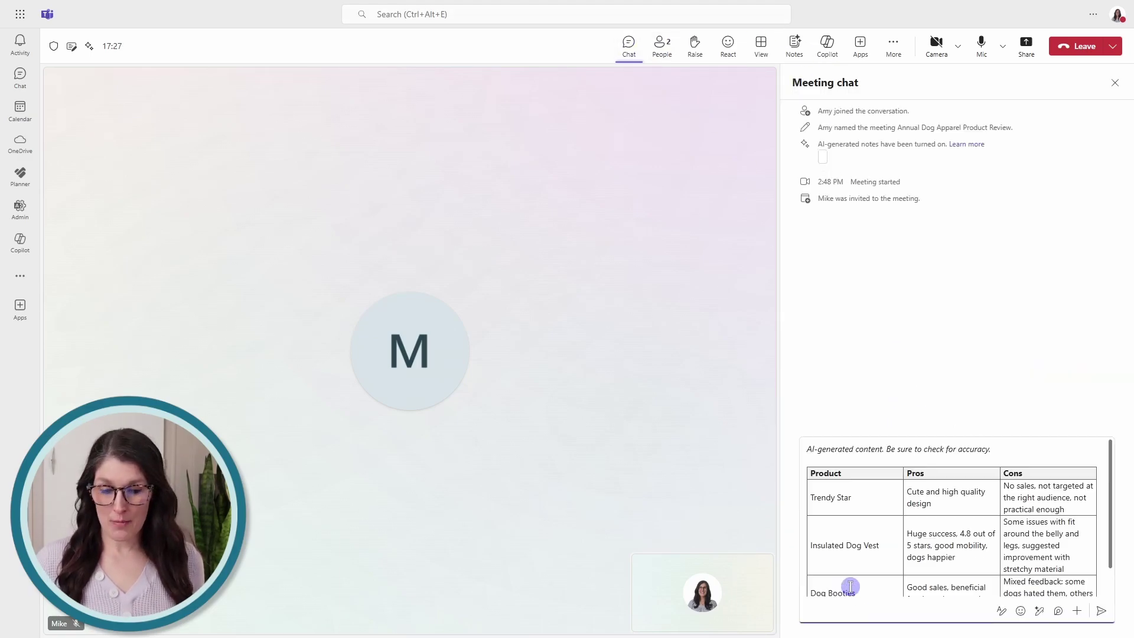
scroll(1033, 486, "down", 1)
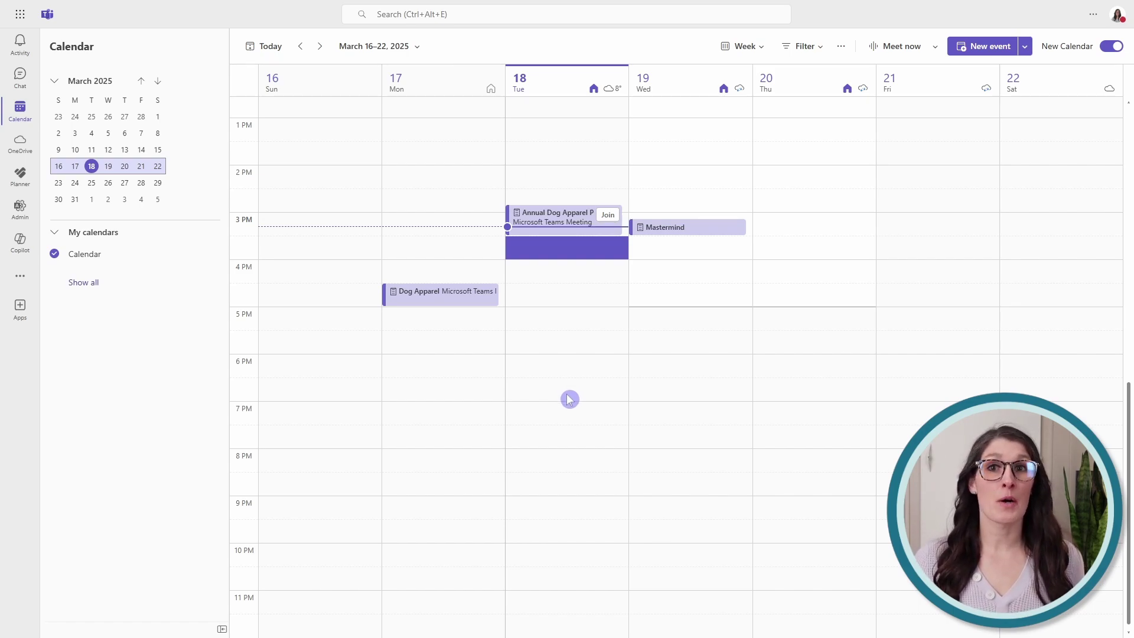
- Open the recap of the Annual Dog Apparel Product Review event and inspect the details under the AI summary's Copilot Chat During Meetings note
left_click(575, 219)
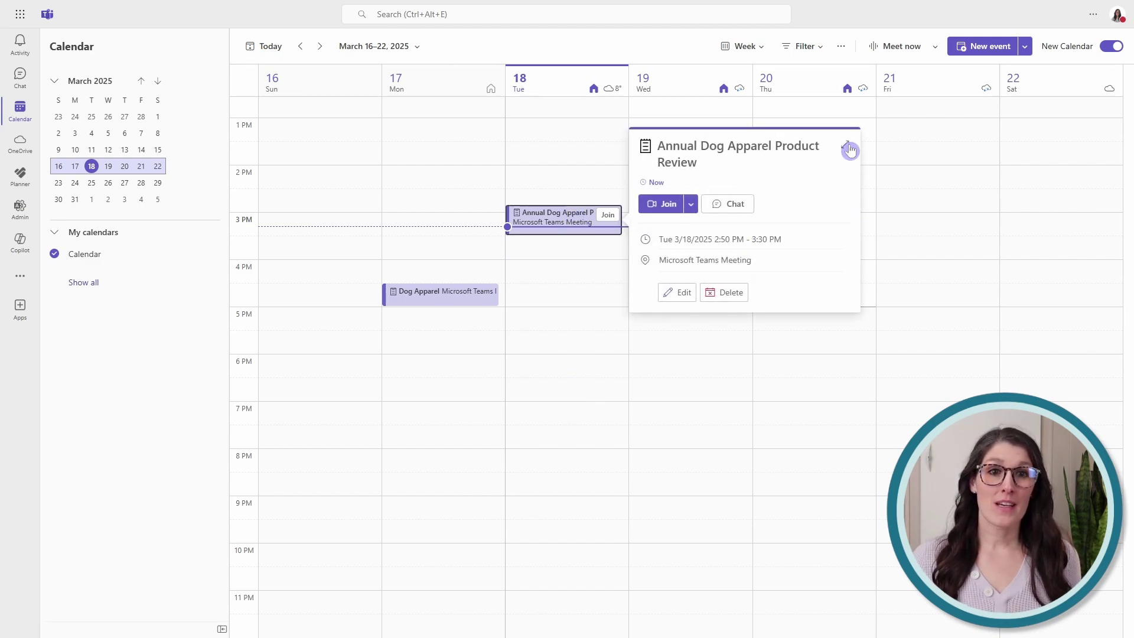
left_click(850, 149)
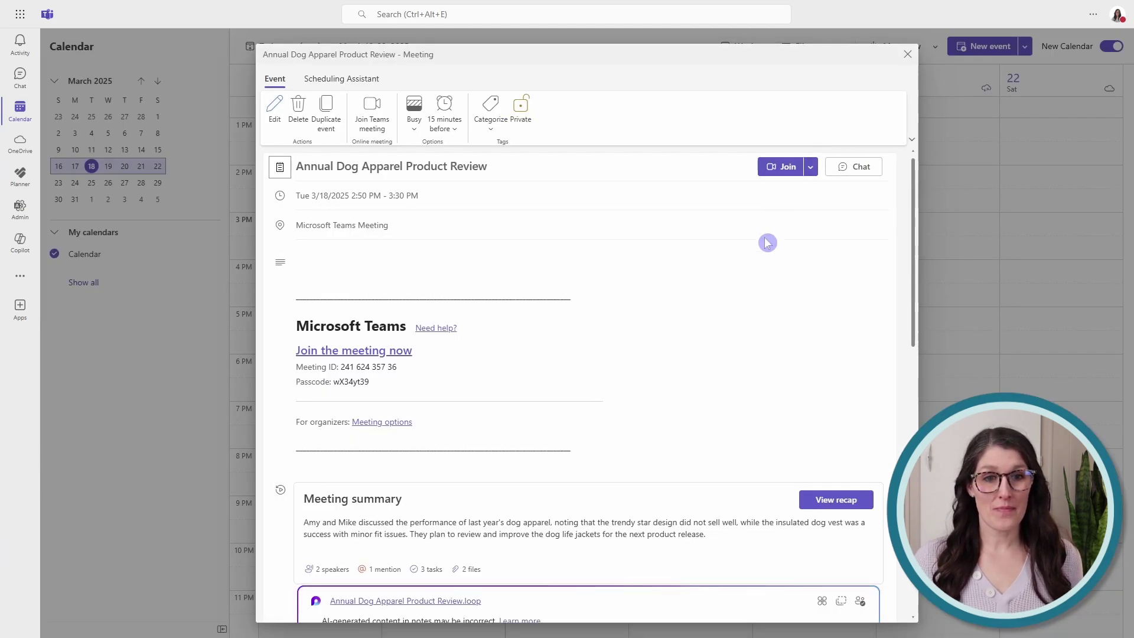
mouse_move(298, 514)
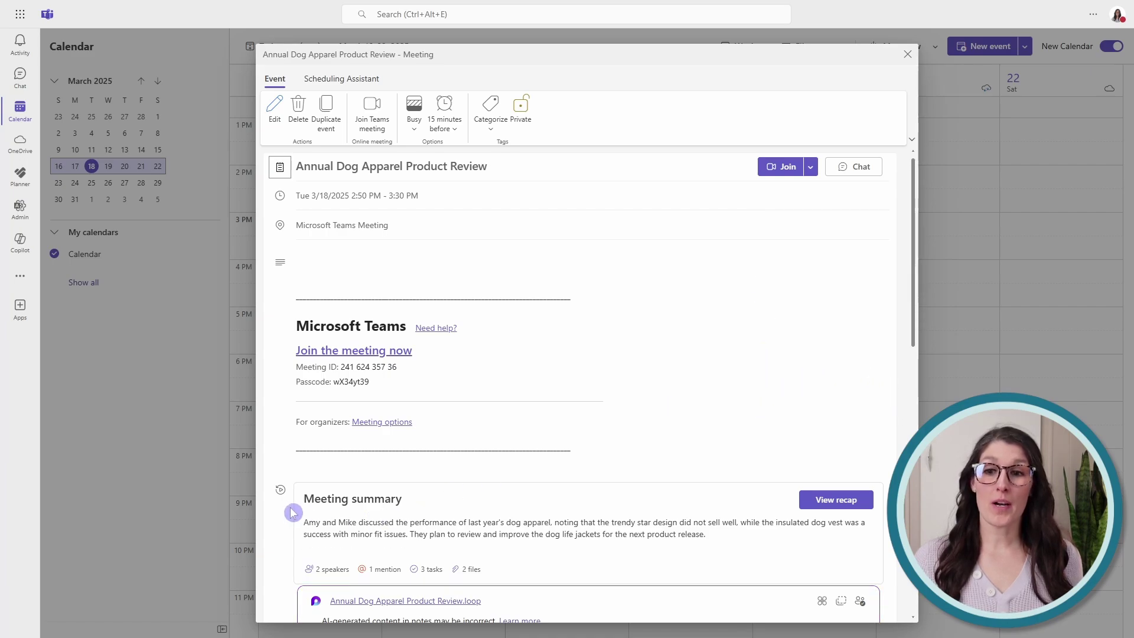
left_click(846, 507)
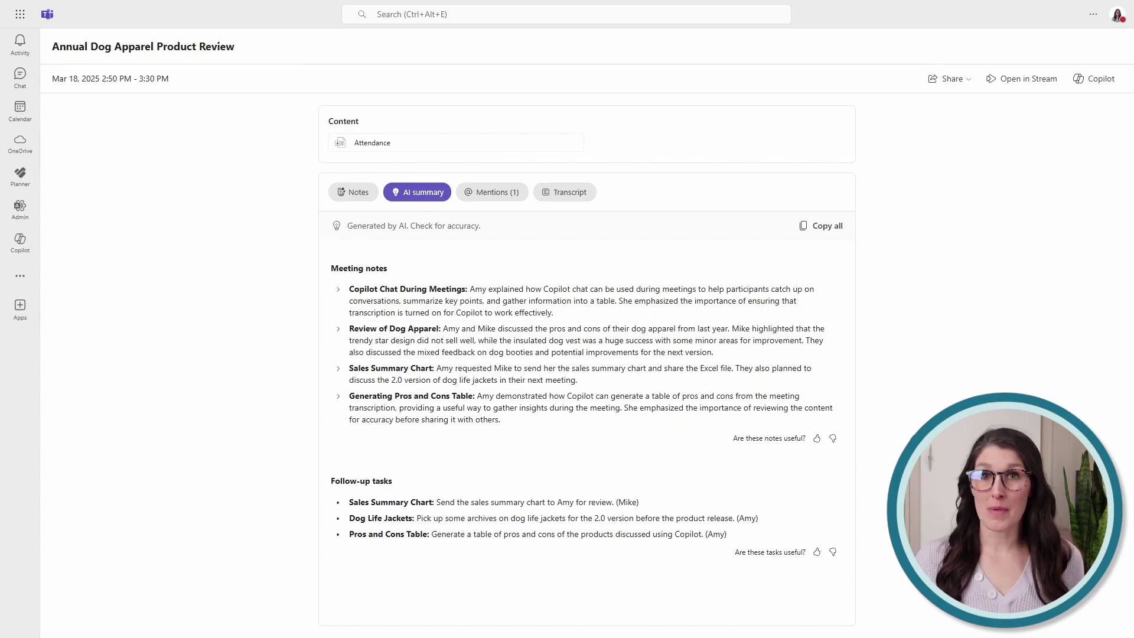
left_click(338, 293)
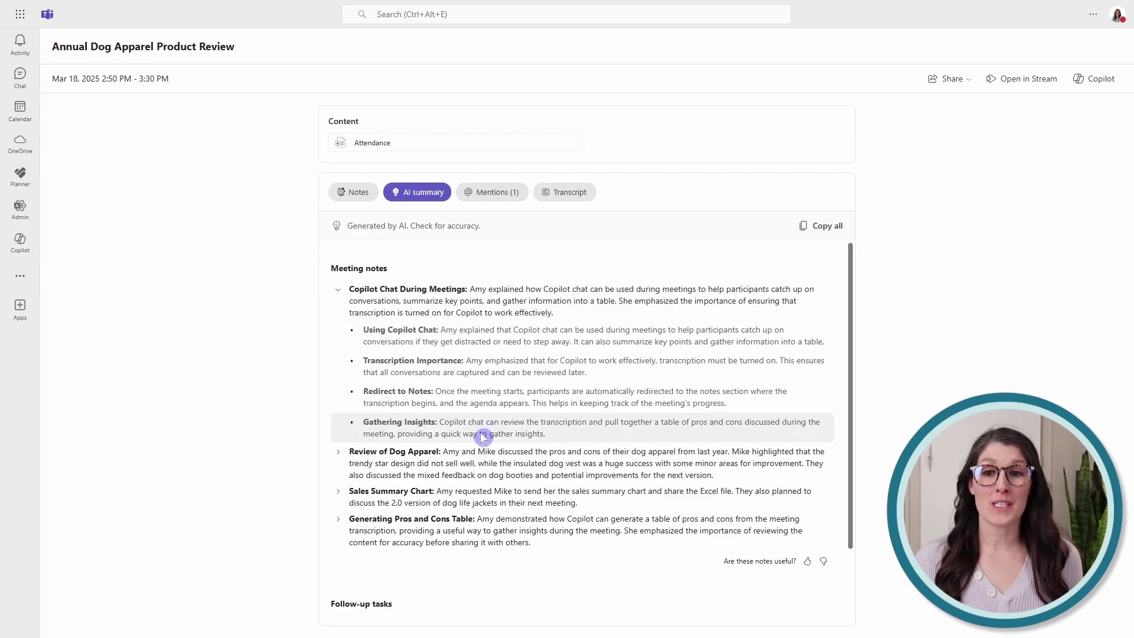
left_click(336, 295)
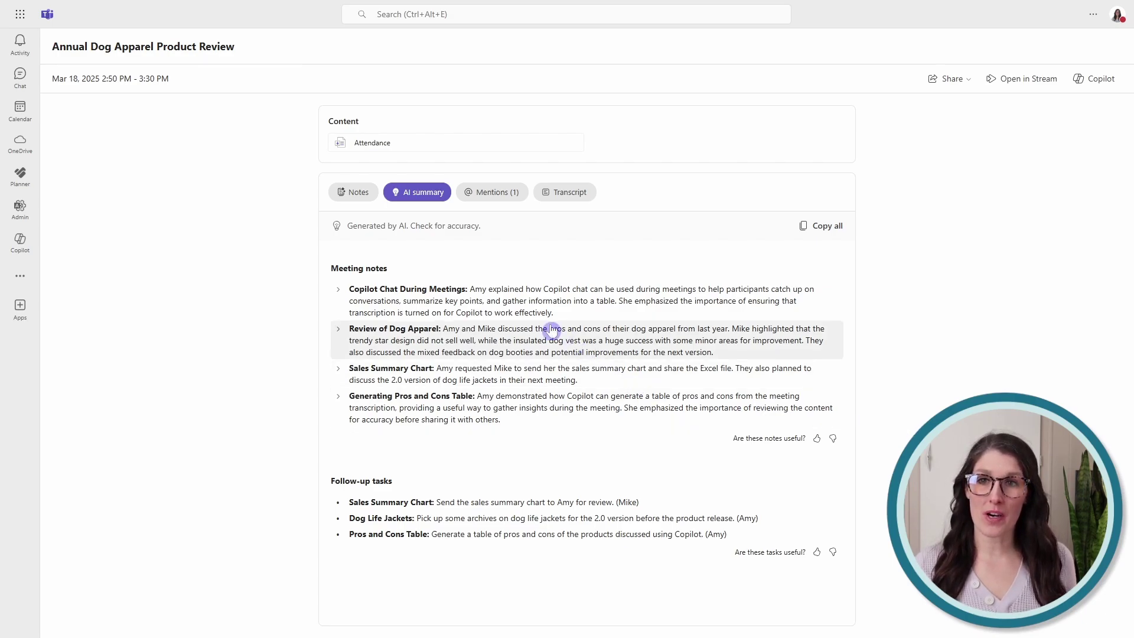
- Open the recap's meeting notes and show the AI feedback options for the Meeting Preparation point
left_click(356, 200)
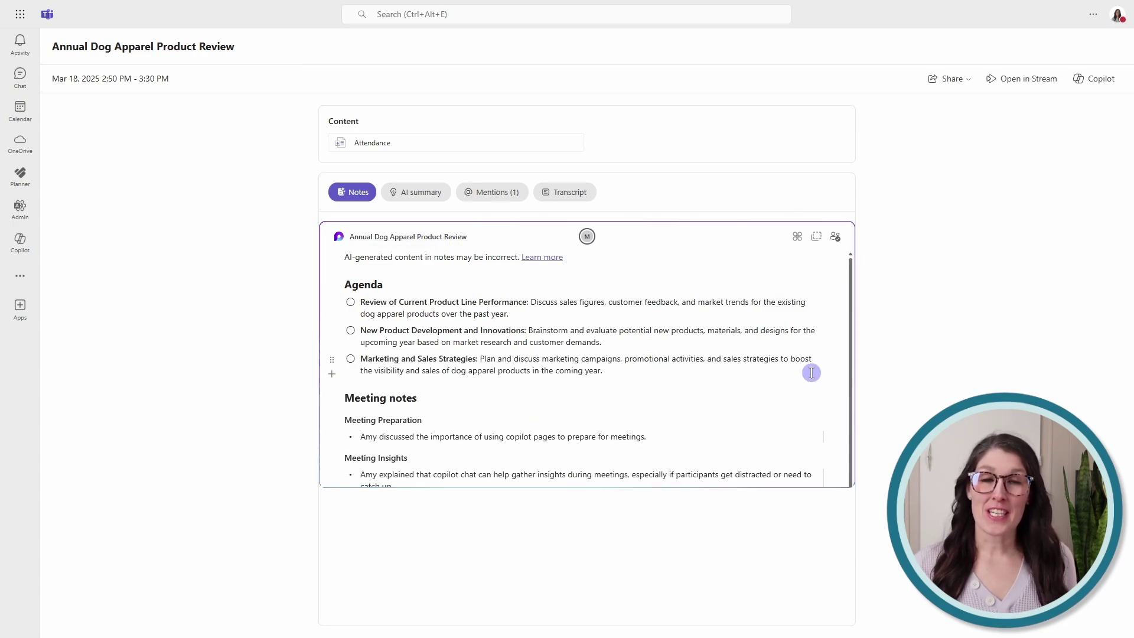
scroll(811, 372, "down", 2)
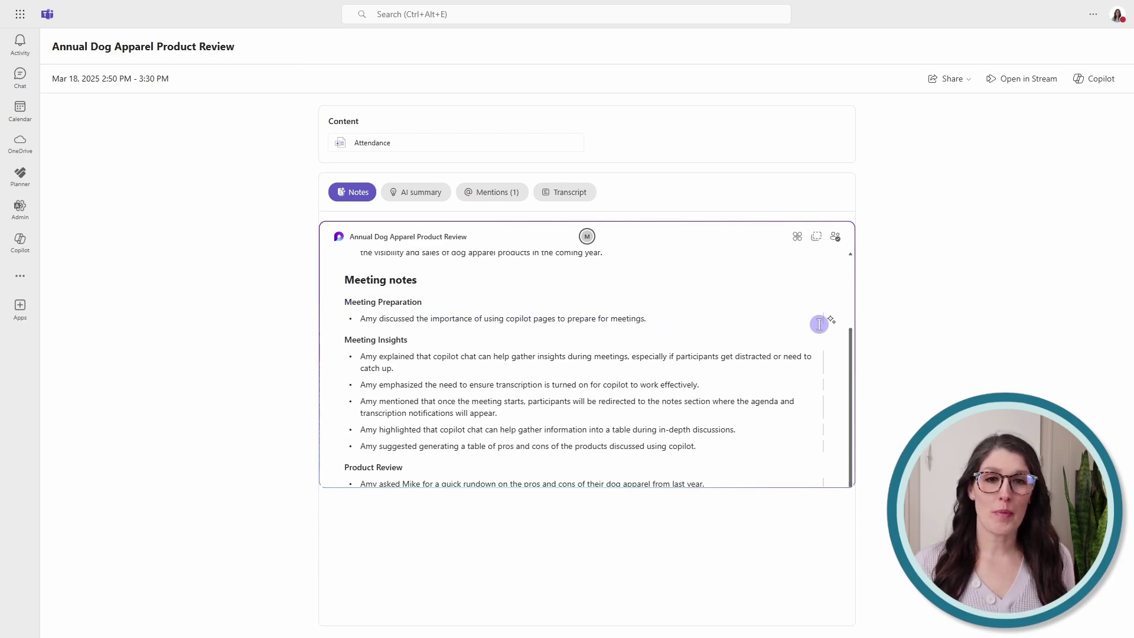
left_click(837, 326)
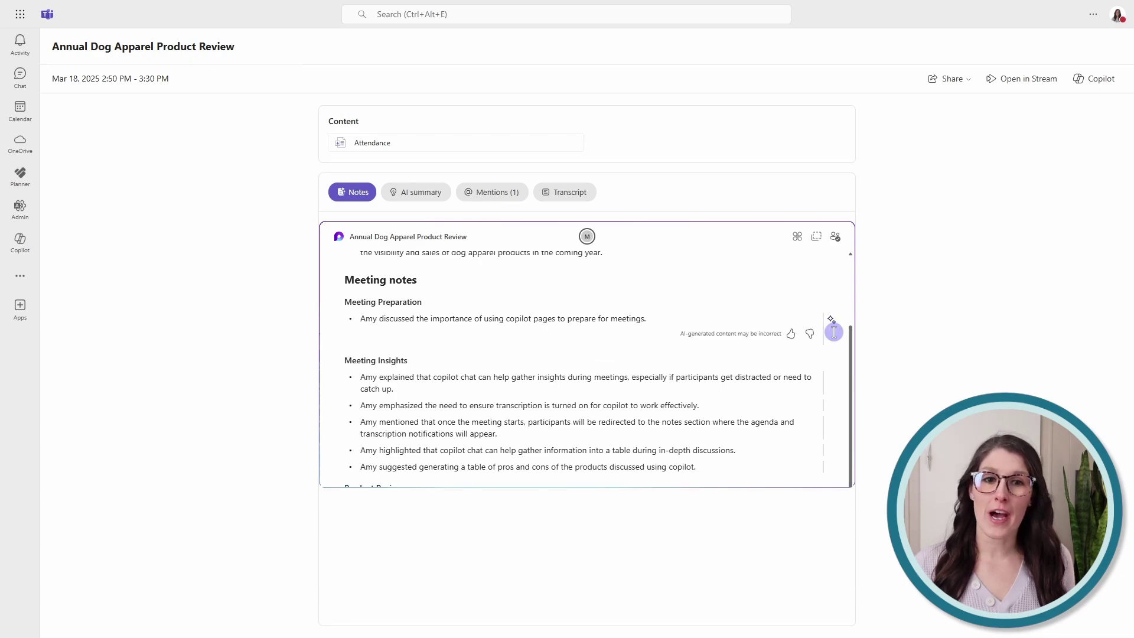
left_click(791, 336)
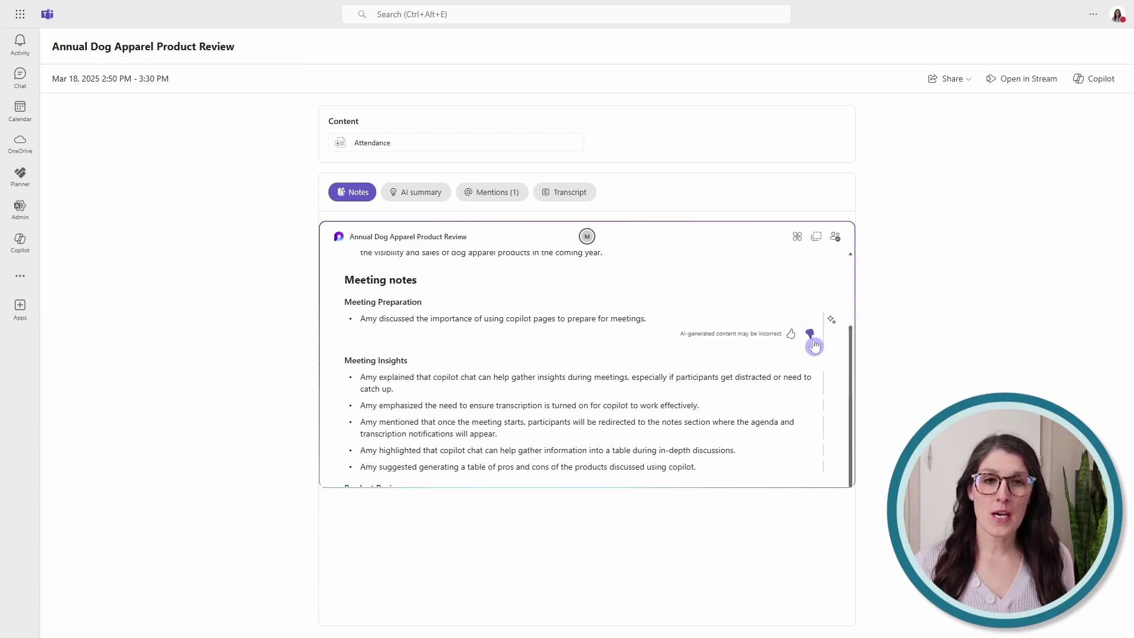
left_click(669, 342)
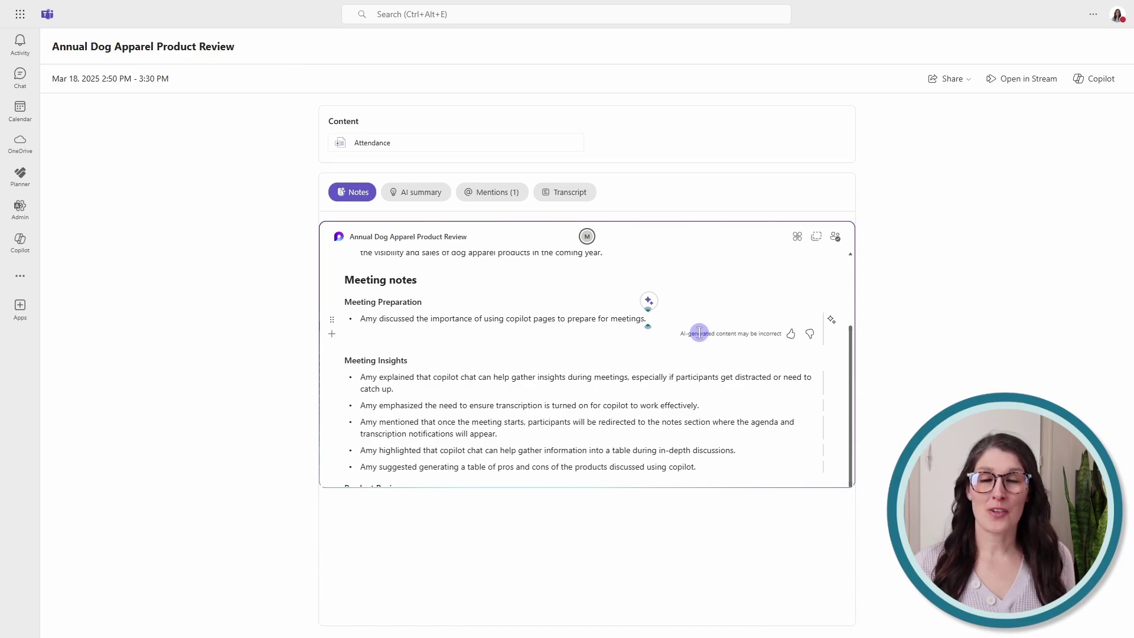
- Assign the follow-up task about the sales summary chart and Excel file to the colleague it names
scroll(785, 390, "down", 3)
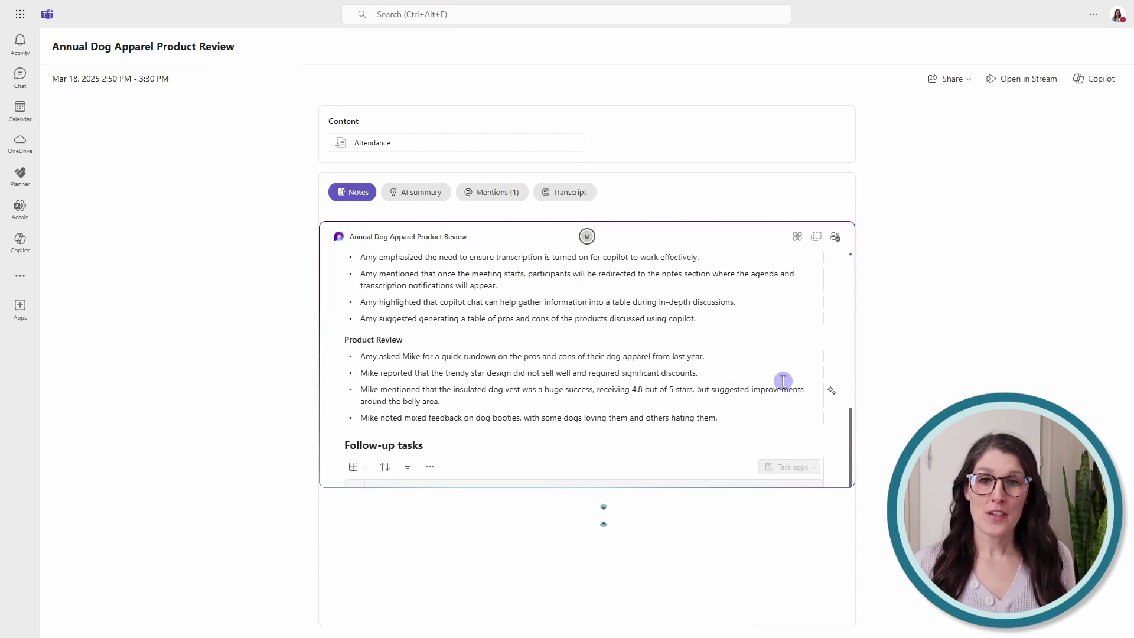
scroll(762, 408, "down", 3)
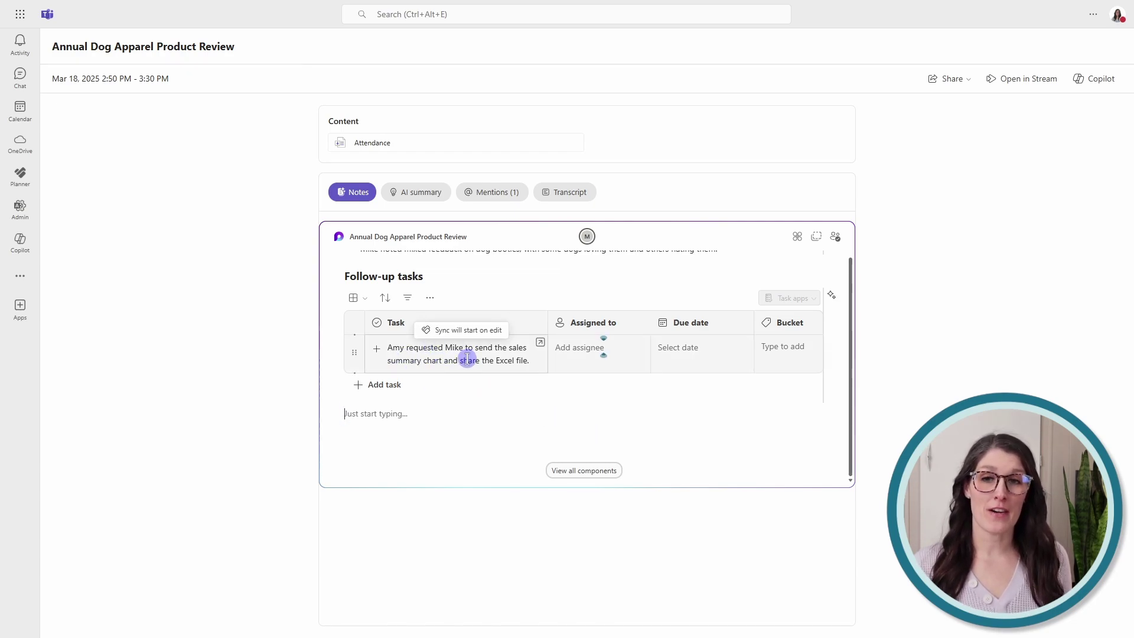
left_click(588, 347)
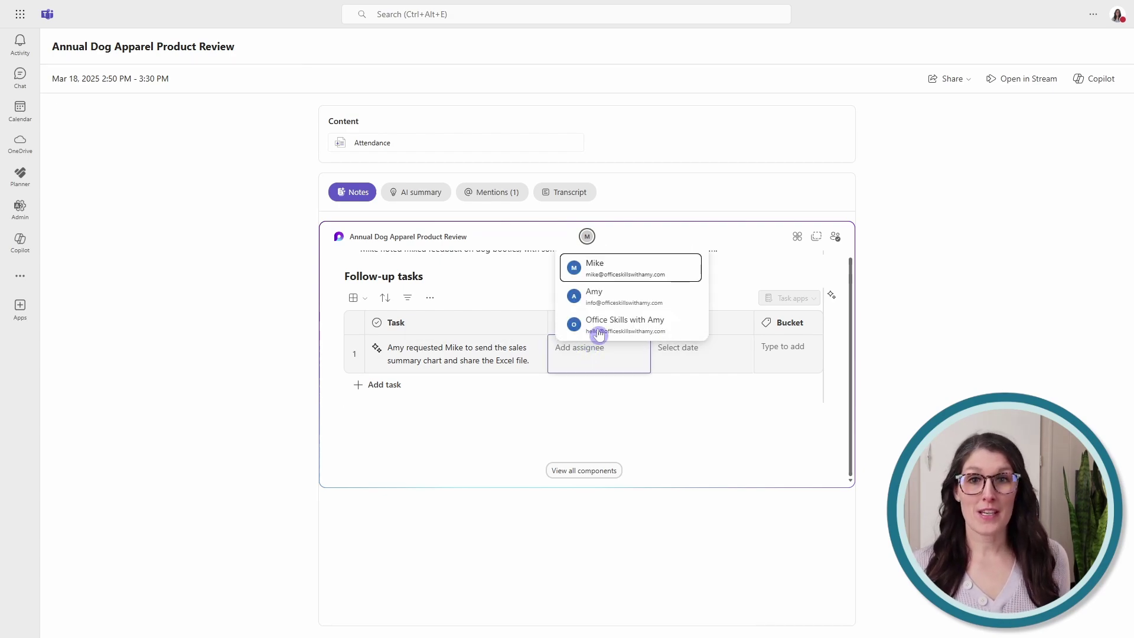
left_click(615, 268)
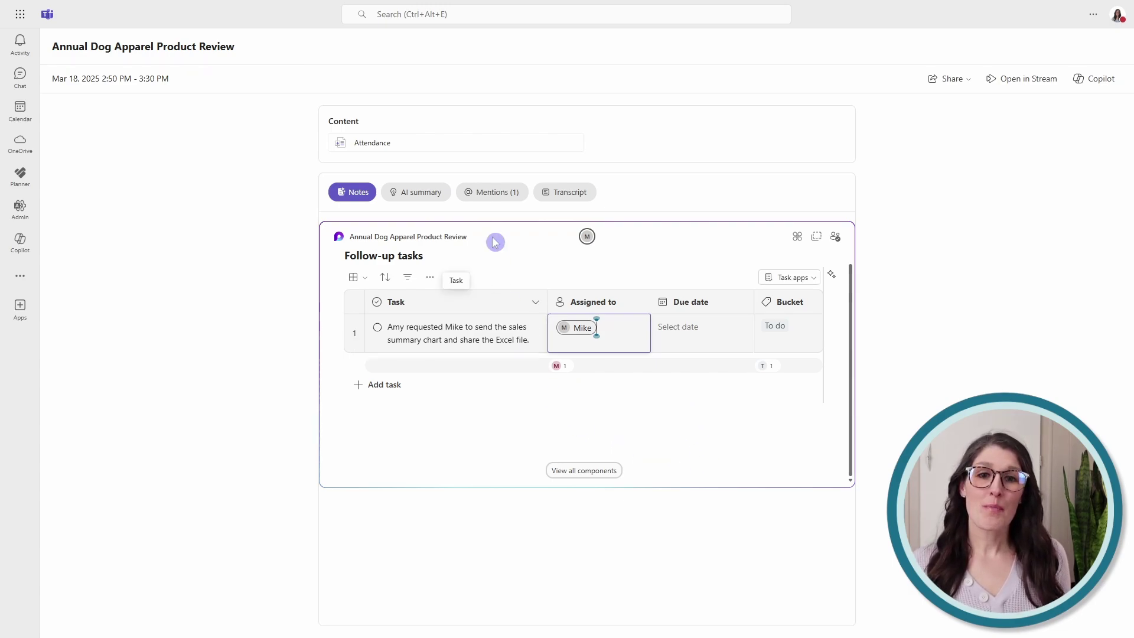
- Copy the complete AI summary and return to the meeting notes below the agenda
left_click(435, 204)
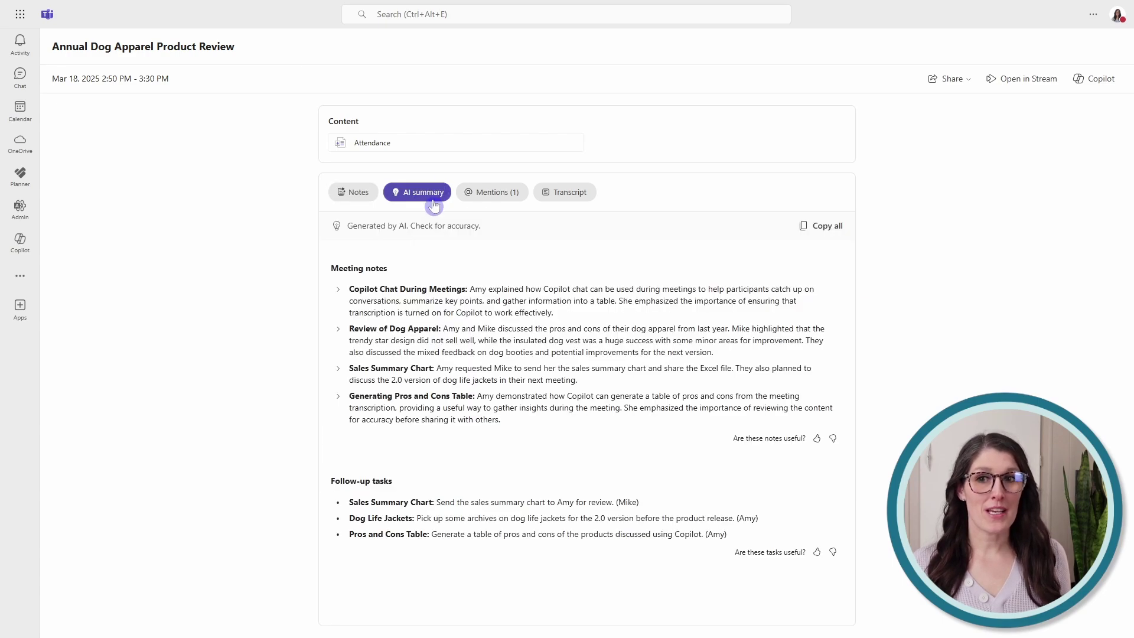
left_click(819, 235)
left_click(348, 196)
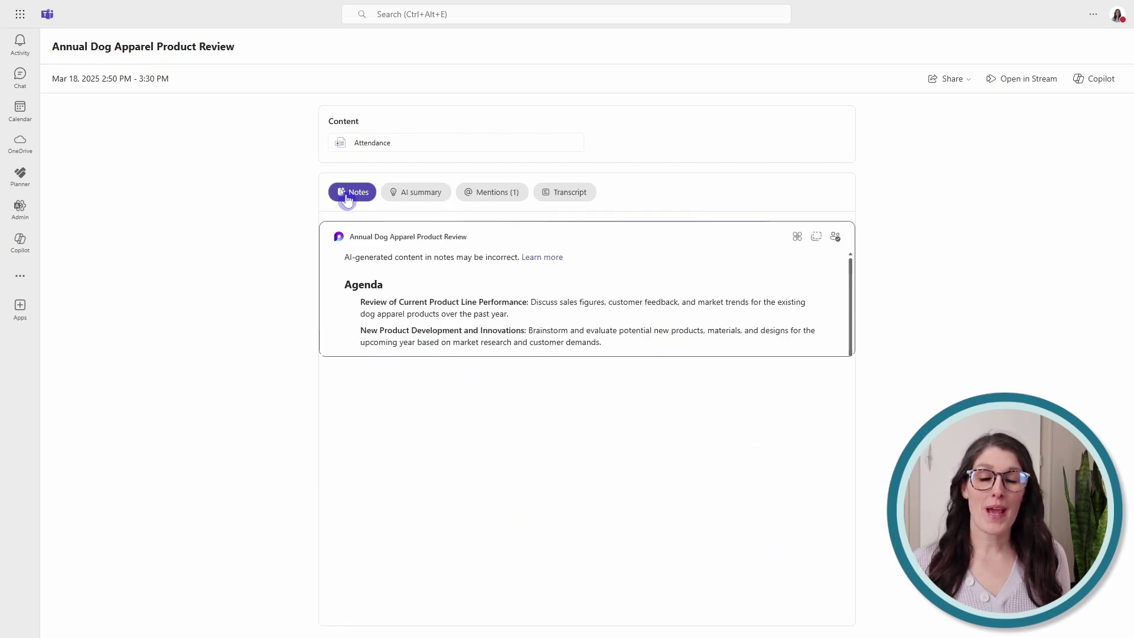
scroll(665, 392, "down", 5)
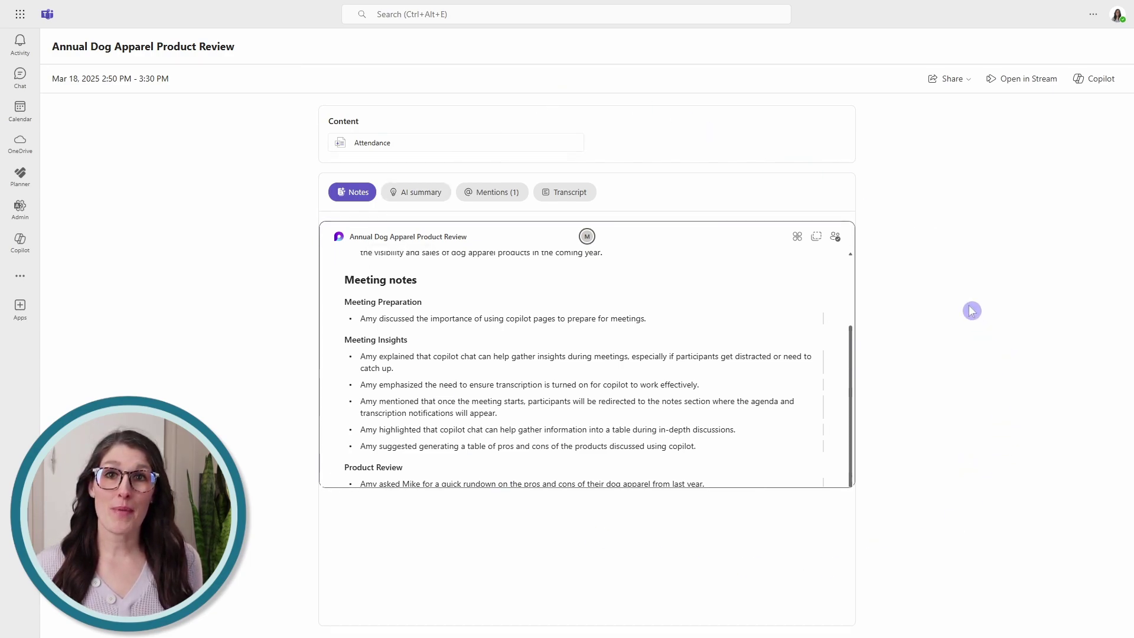
- Ask Copilot in the meeting recap to "summarize key points discussed for dog booties"
left_click(1097, 82)
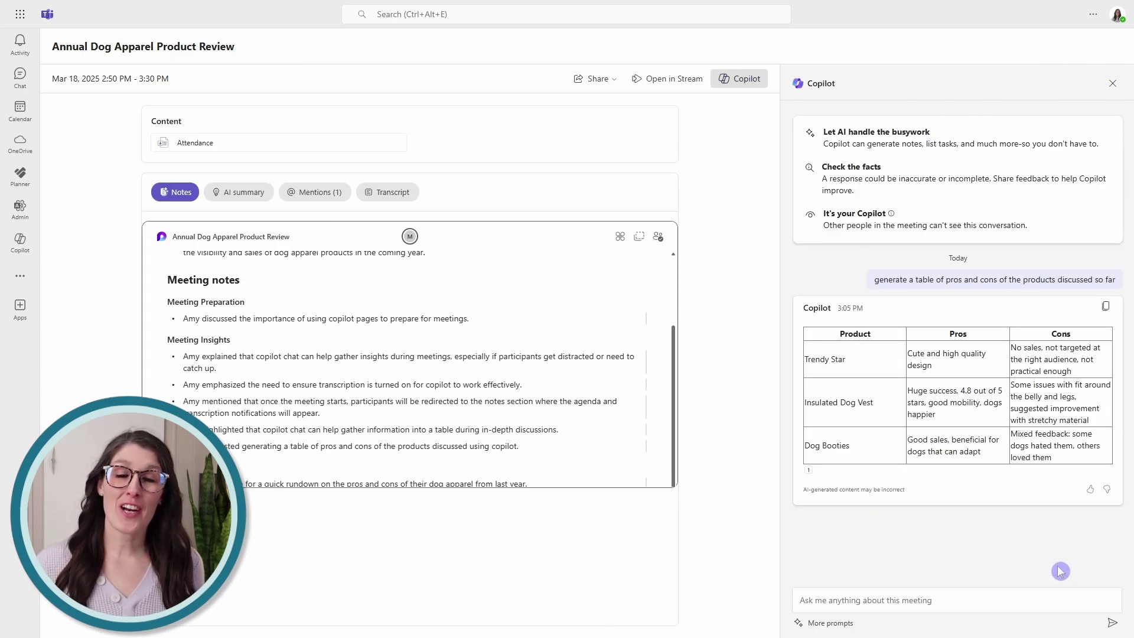
left_click(878, 600)
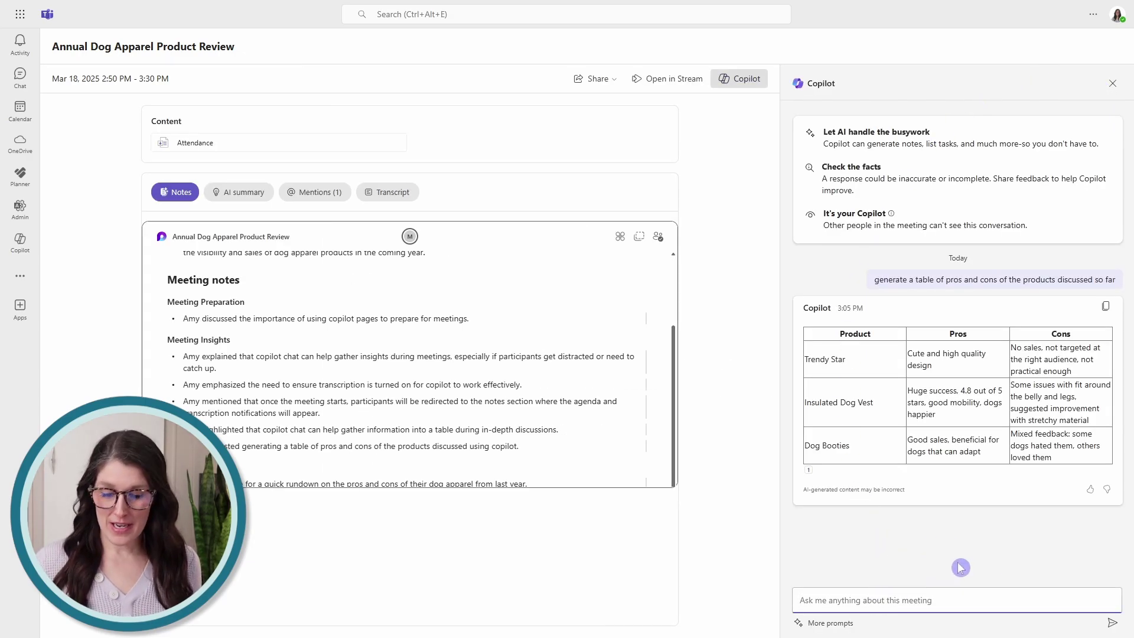
key("ctrl+v")
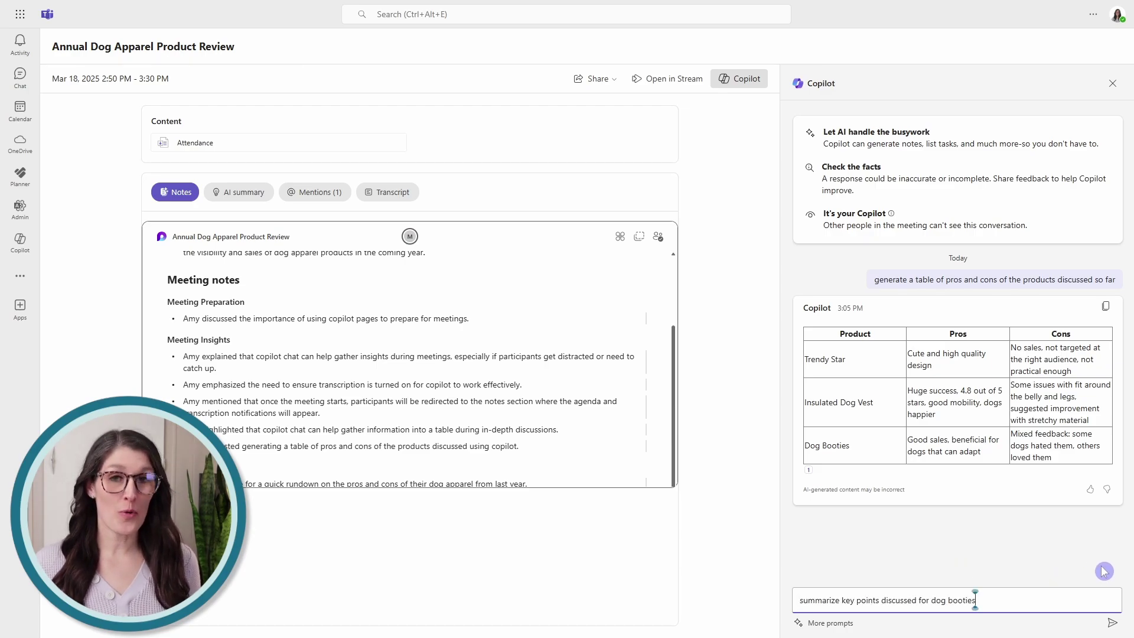
key("Return")
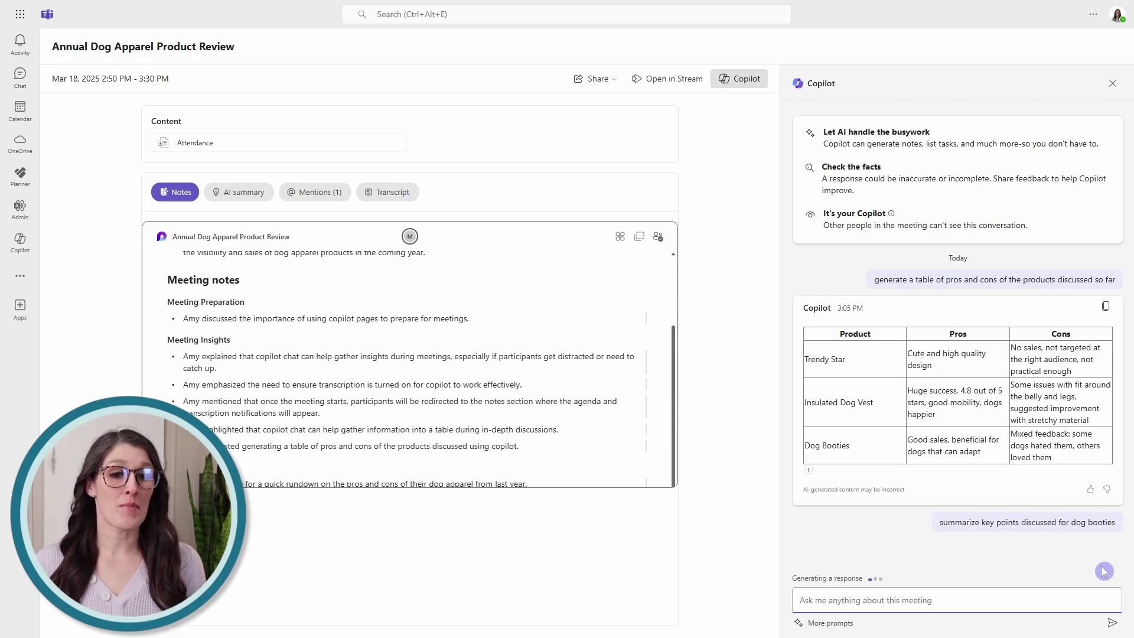